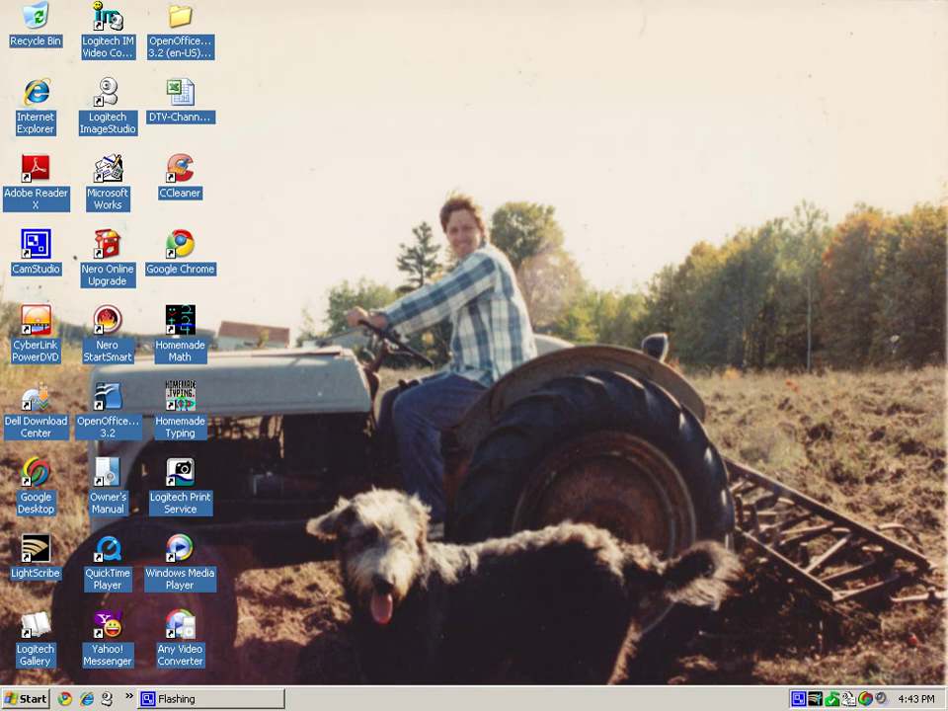
Step: Open the full list of installed programs
{"action": "key", "text": "super"}
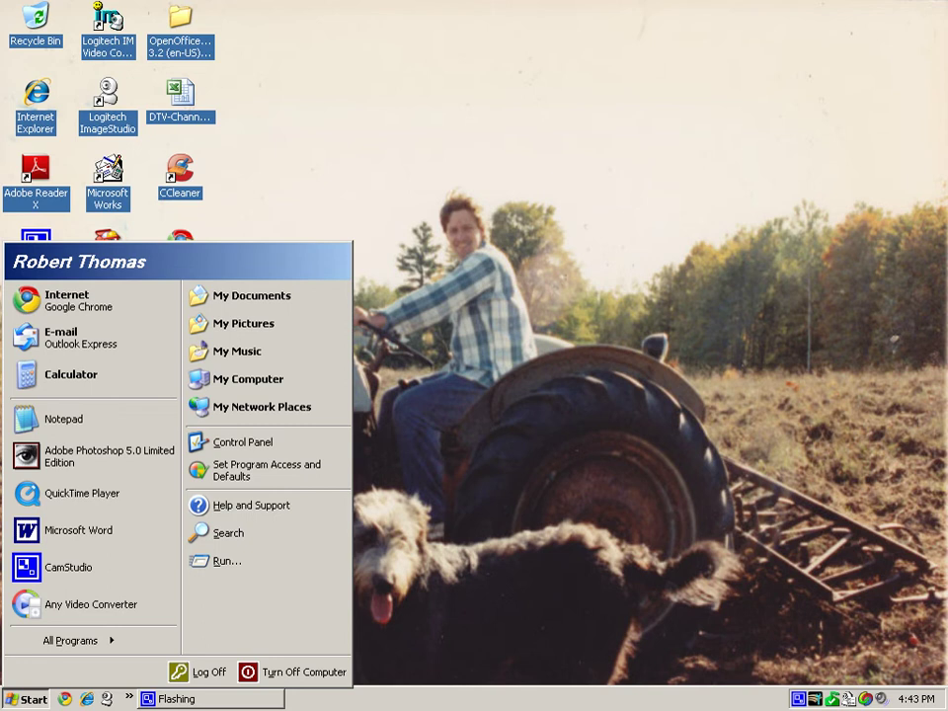
{"action": "key", "text": "Up"}
{"action": "key", "text": "Left"}
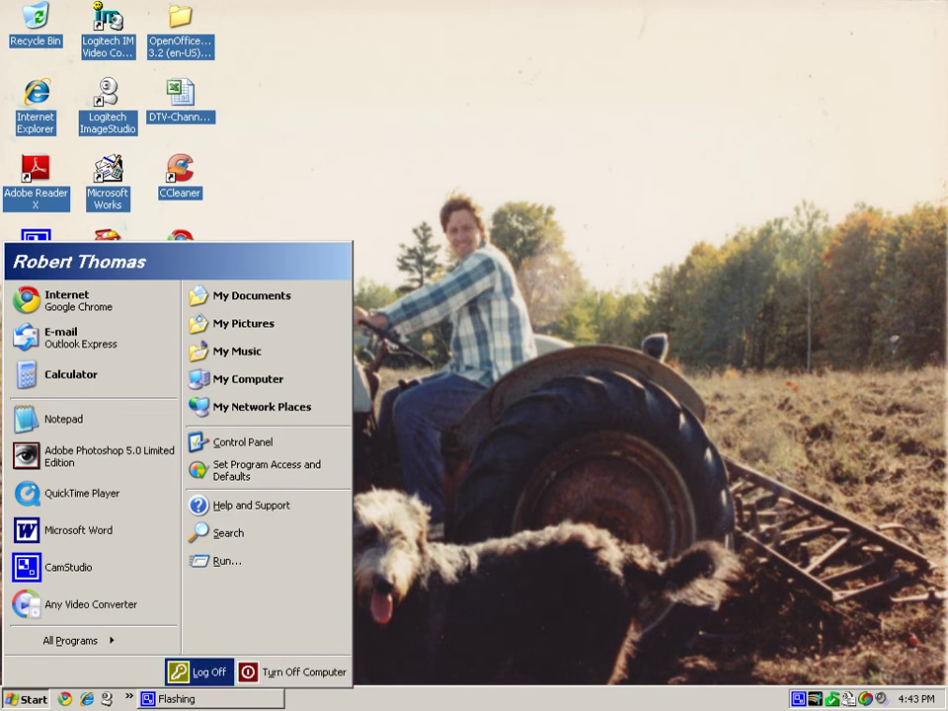
{"action": "key", "text": "Up"}
{"action": "key", "text": "Up"}
{"action": "key", "text": "Up"}
{"action": "key", "text": "Up"}
{"action": "key", "text": "Up"}
{"action": "key", "text": "Up"}
{"action": "key", "text": "Up"}
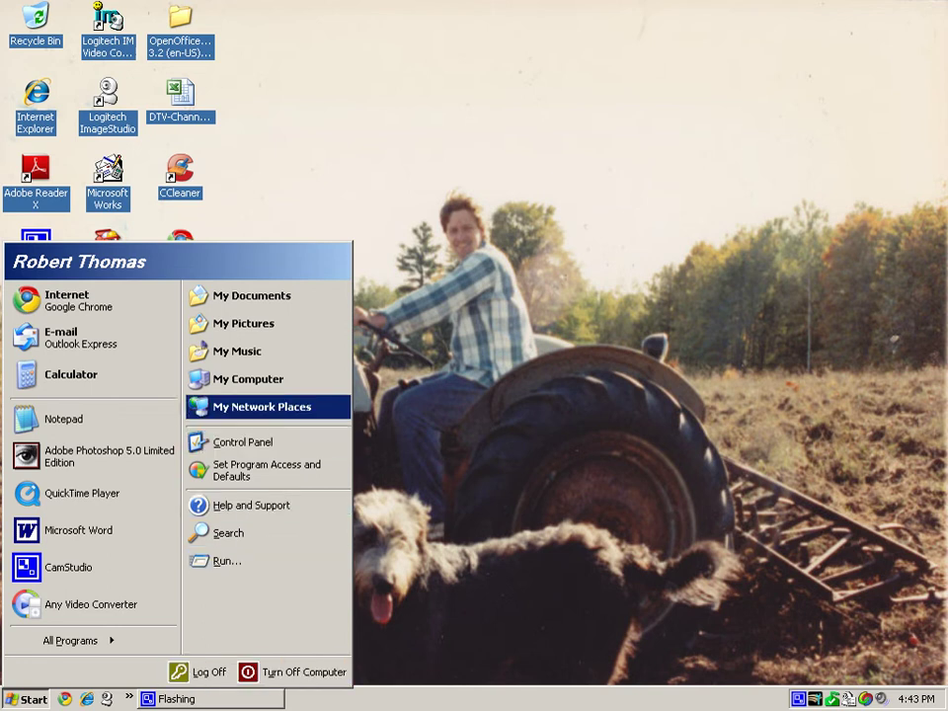
{"action": "key", "text": "Down"}
{"action": "key", "text": "Down"}
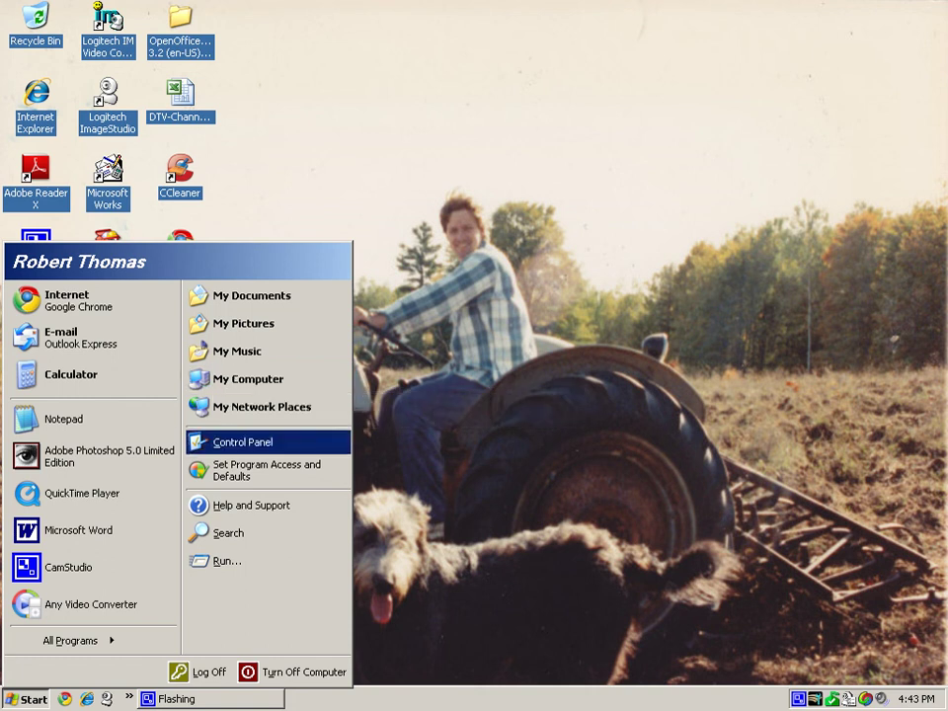
{"action": "key", "text": "Down"}
{"action": "key", "text": "Left"}
{"action": "key", "text": "Down"}
{"action": "key", "text": "Down"}
{"action": "key", "text": "Down"}
{"action": "key", "text": "Down"}
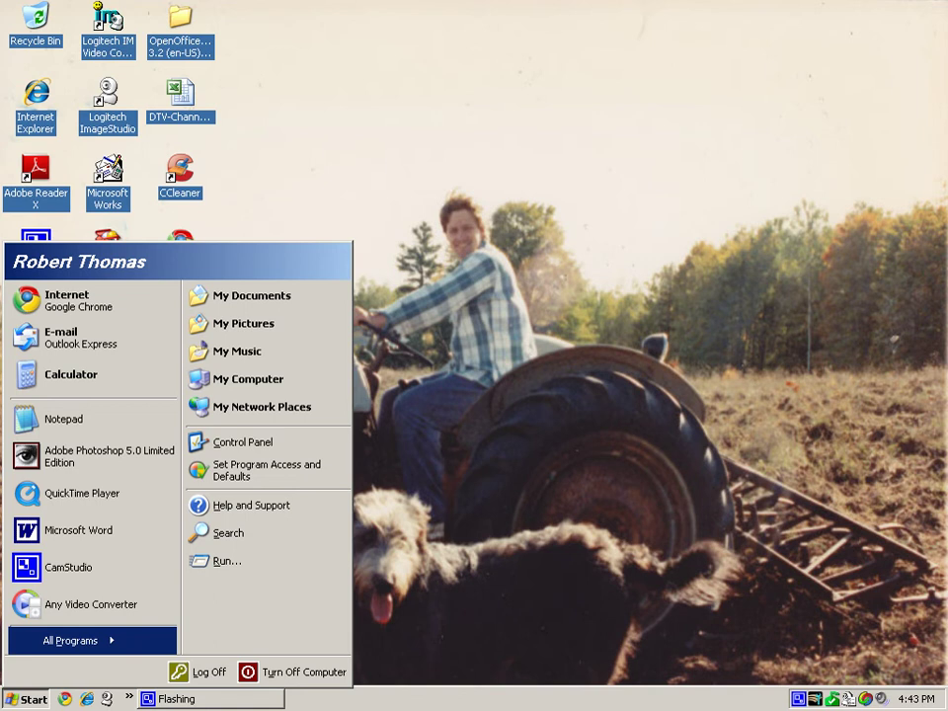
{"action": "key", "text": "Right"}
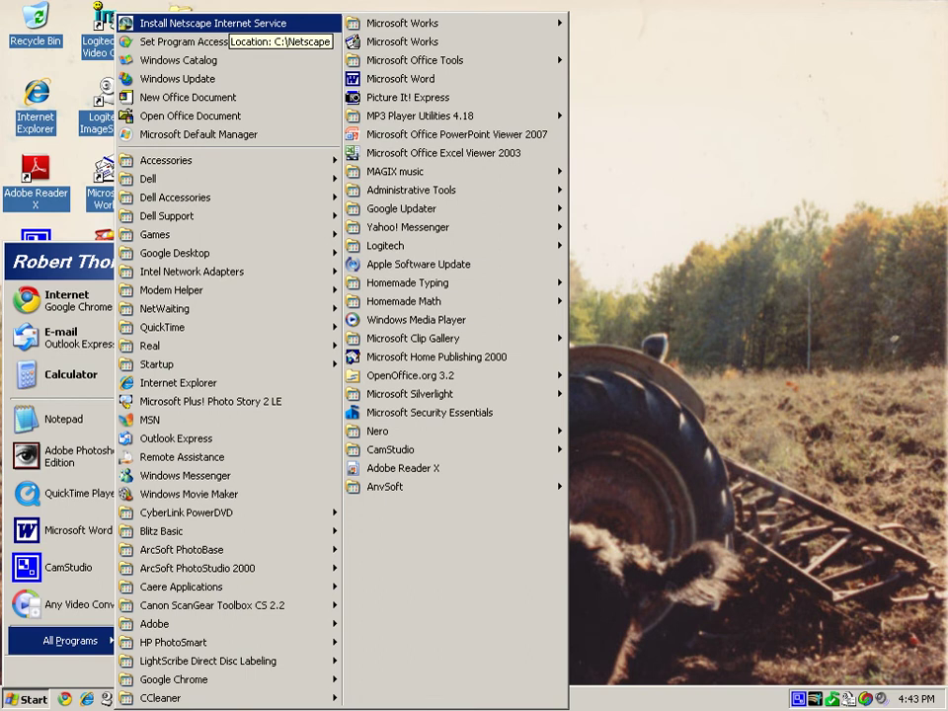
Step: Launch Internet Explorer from the list of installed programs
{"action": "key", "text": "Down"}
{"action": "key", "text": "Down"}
{"action": "key", "text": "Down"}
{"action": "key", "text": "Down"}
{"action": "key", "text": "Down"}
{"action": "key", "text": "Down"}
{"action": "key", "text": "Down"}
{"action": "key", "text": "Down"}
{"action": "key", "text": "Down"}
{"action": "key", "text": "Down"}
{"action": "key", "text": "Down"}
{"action": "key", "text": "Down"}
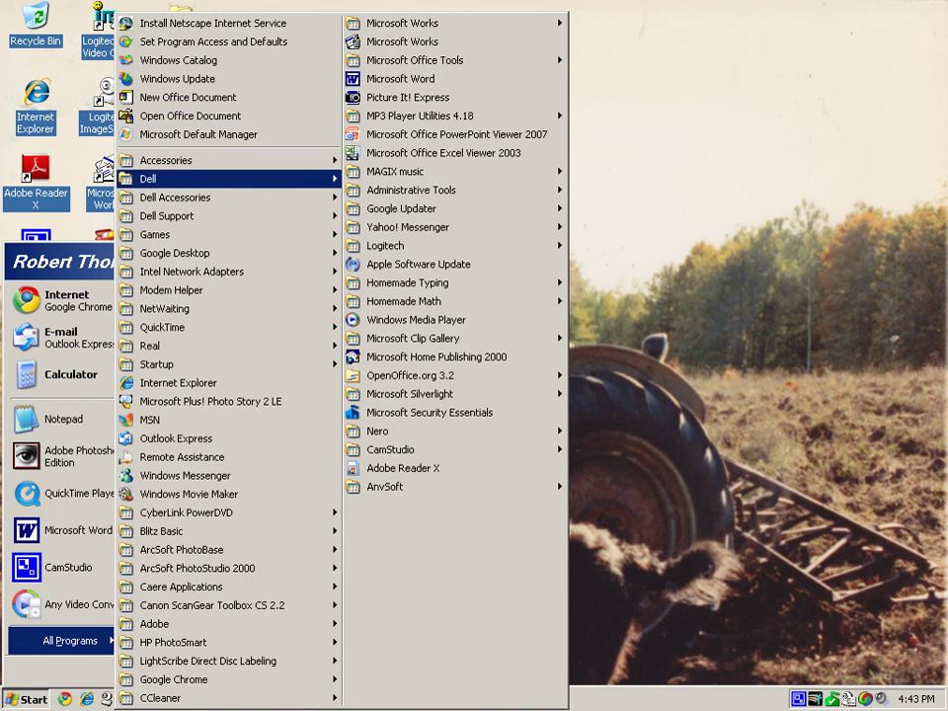
{"action": "key", "text": "Down"}
{"action": "key", "text": "Down"}
{"action": "key", "text": "Down"}
{"action": "key", "text": "Down"}
{"action": "key", "text": "Down"}
{"action": "key", "text": "Down"}
{"action": "key", "text": "Down"}
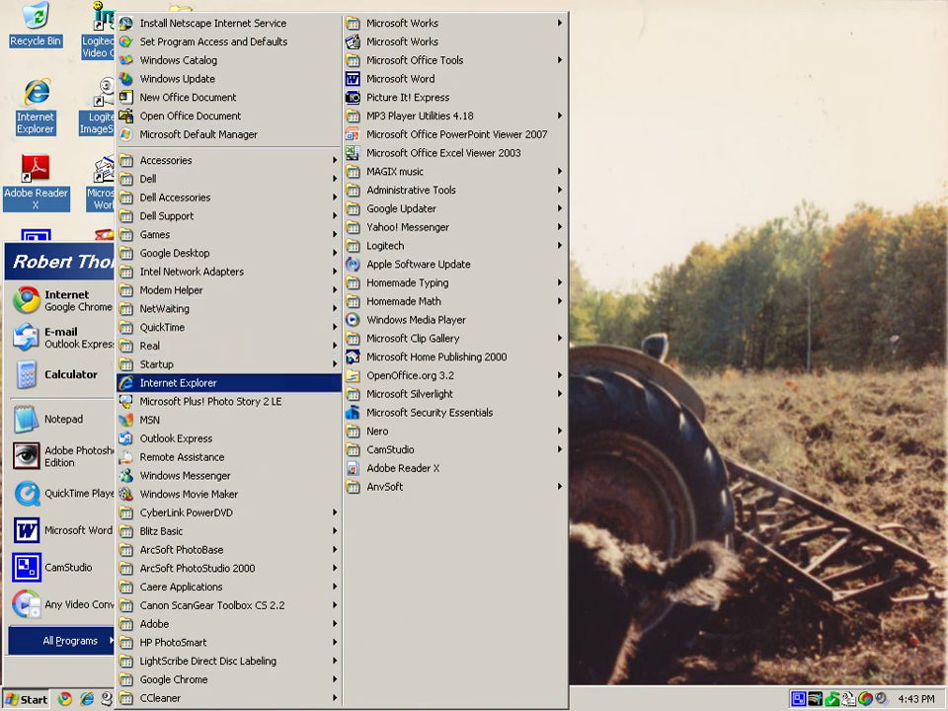
{"action": "key", "text": "Return"}
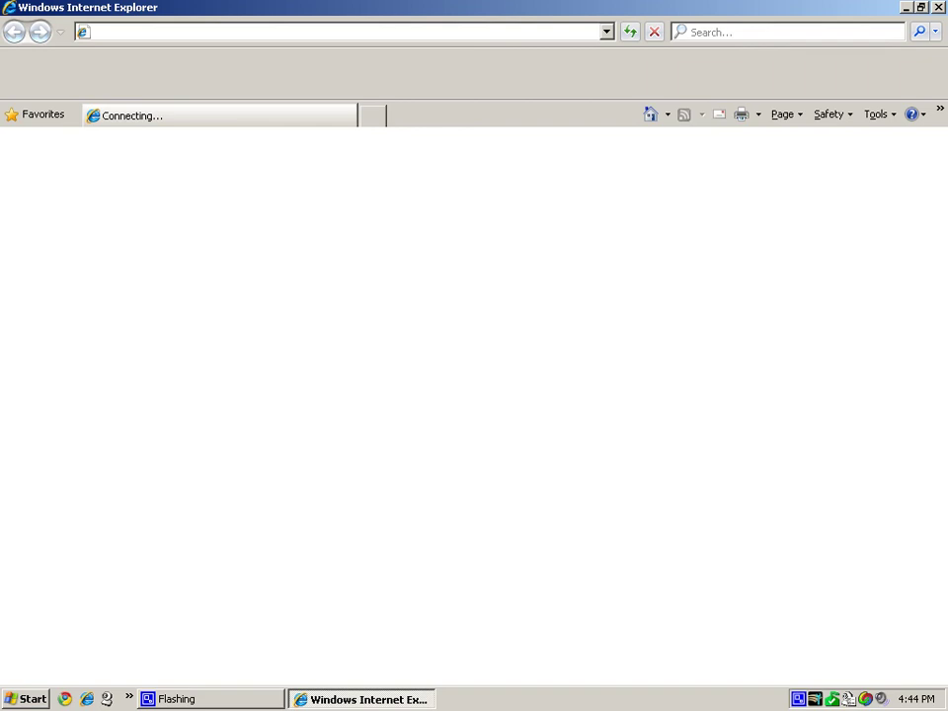
Step: Open the Run dialog, cycle through its controls, and dismiss it without running anything
{"action": "key", "text": "super"}
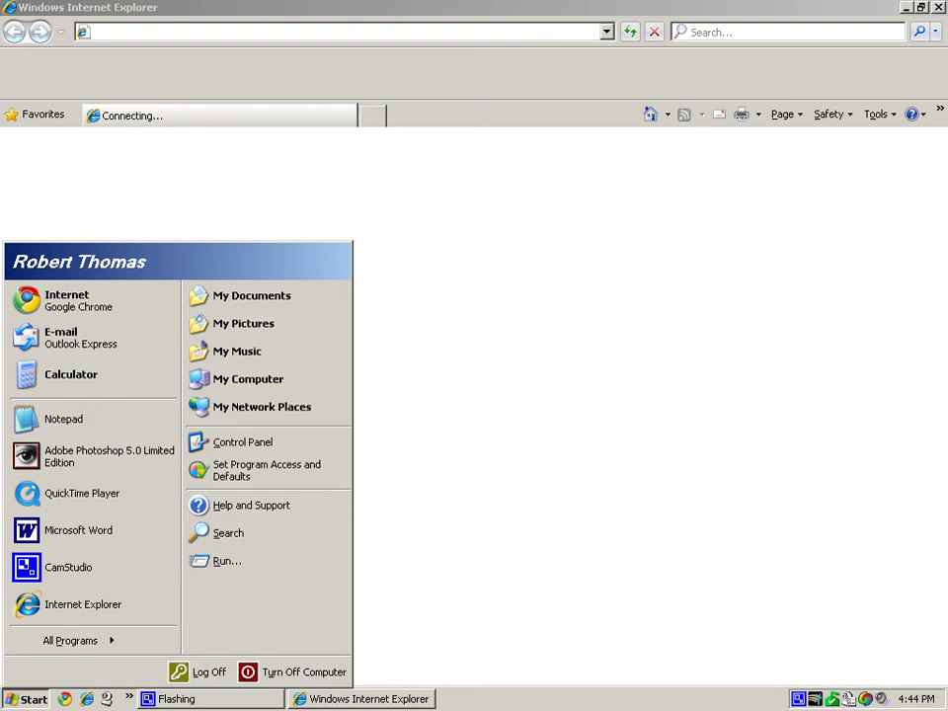
{"action": "key", "text": "r"}
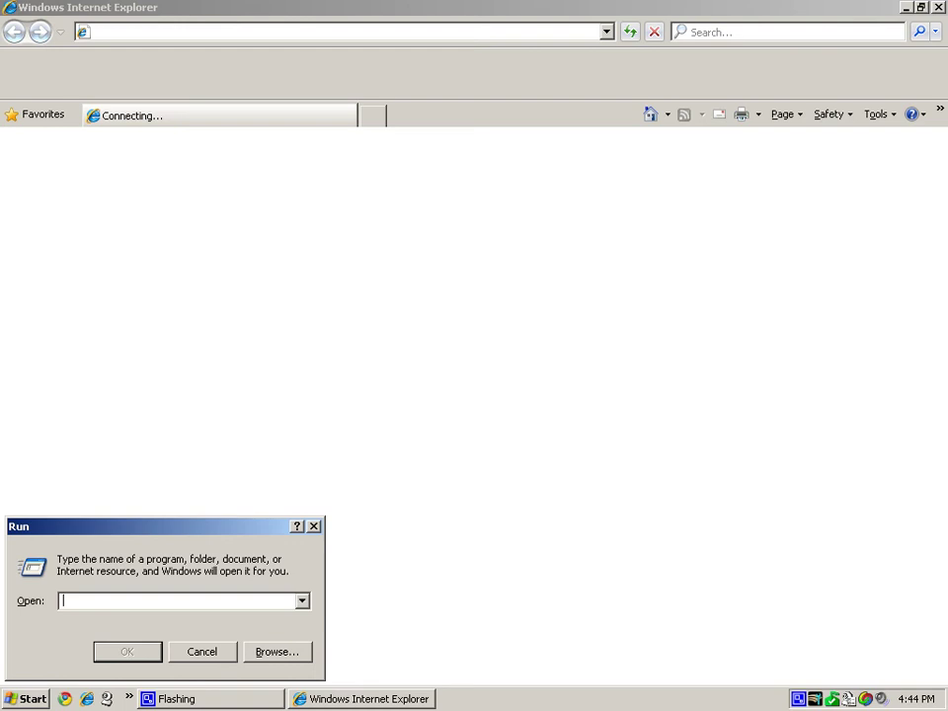
{"action": "key", "text": "Tab"}
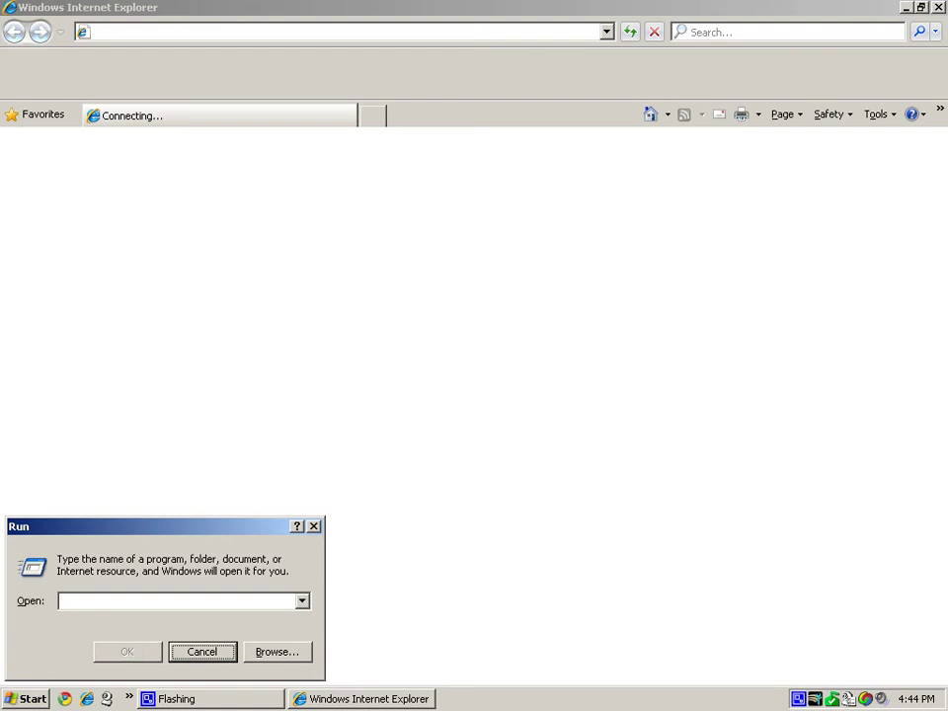
{"action": "key", "text": "Tab"}
{"action": "key", "text": "Tab"}
{"action": "key", "text": "Tab"}
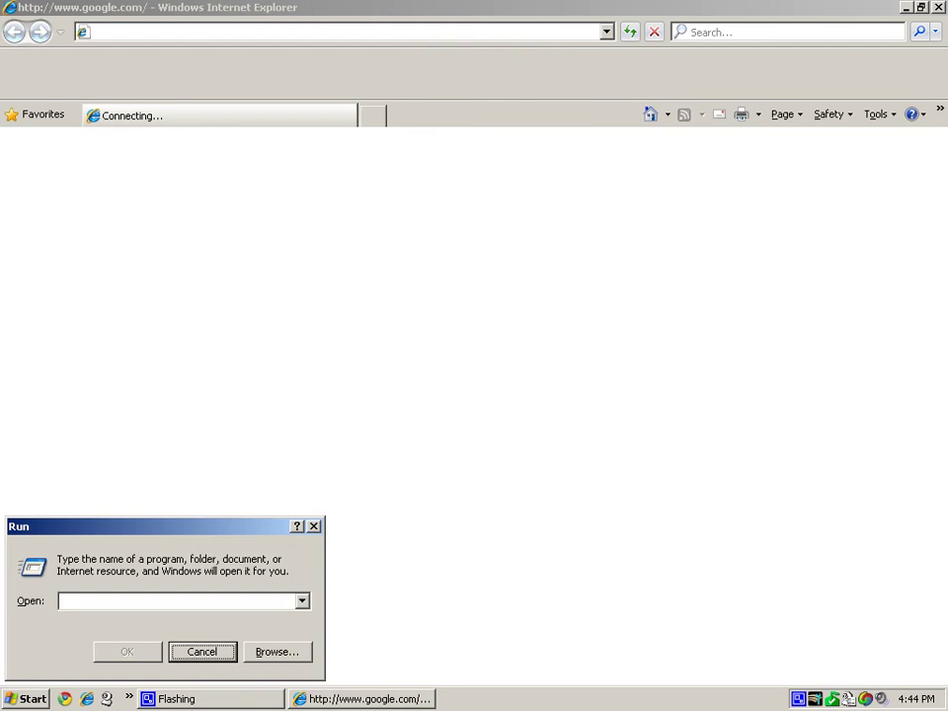
{"action": "key", "text": "Escape"}
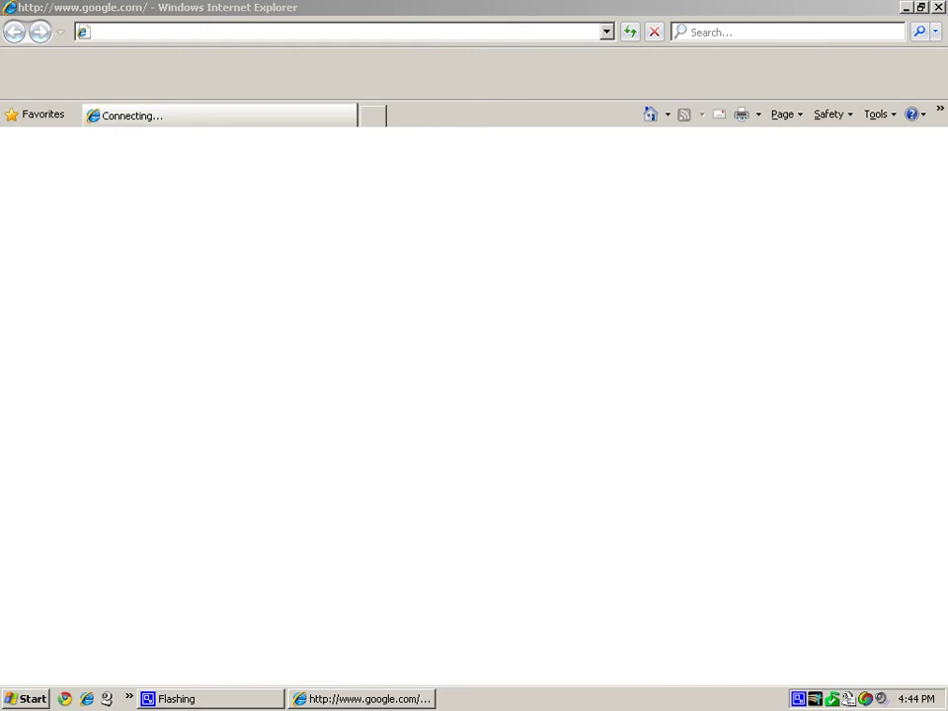
Step: Bring up the Turn off computer dialog and cancel out of it
{"action": "key", "text": "super"}
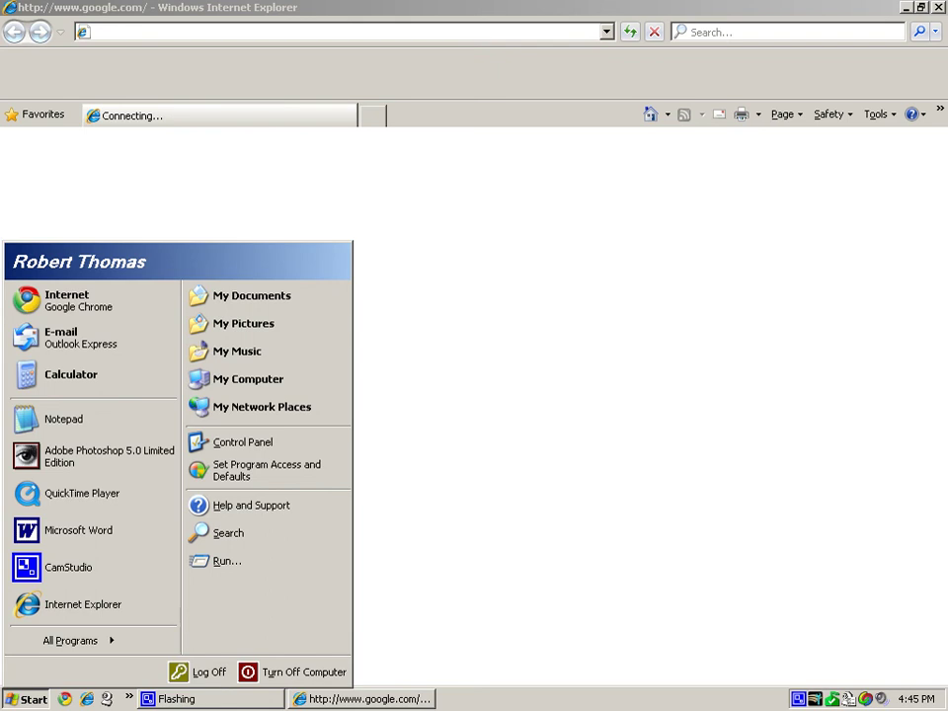
{"action": "key", "text": "Escape"}
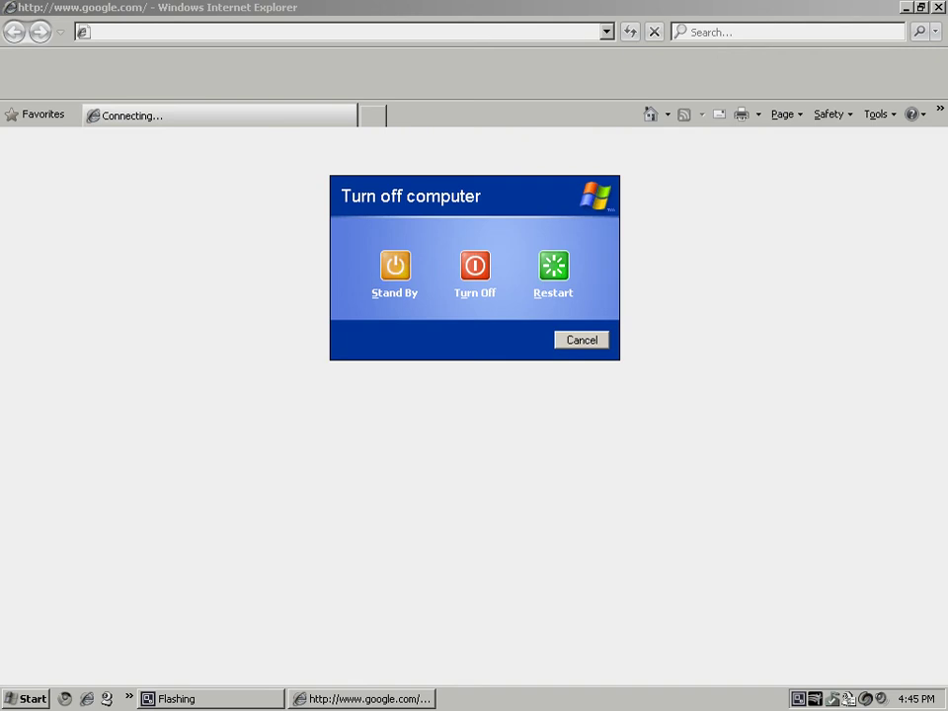
{"action": "key", "text": "Tab"}
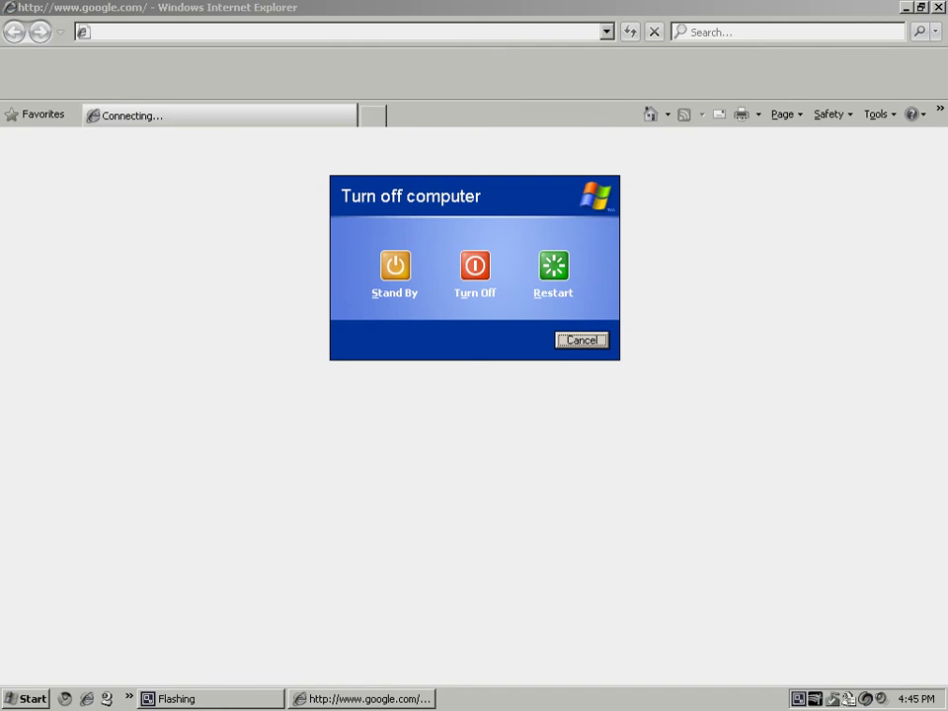
{"action": "key", "text": "Return"}
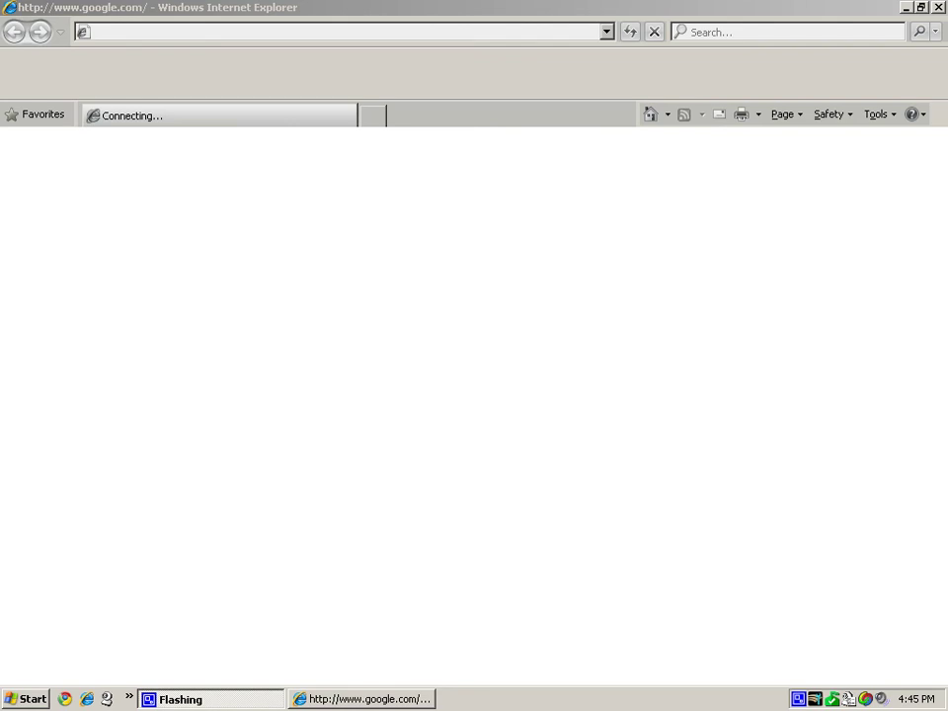
{"action": "key", "text": "super"}
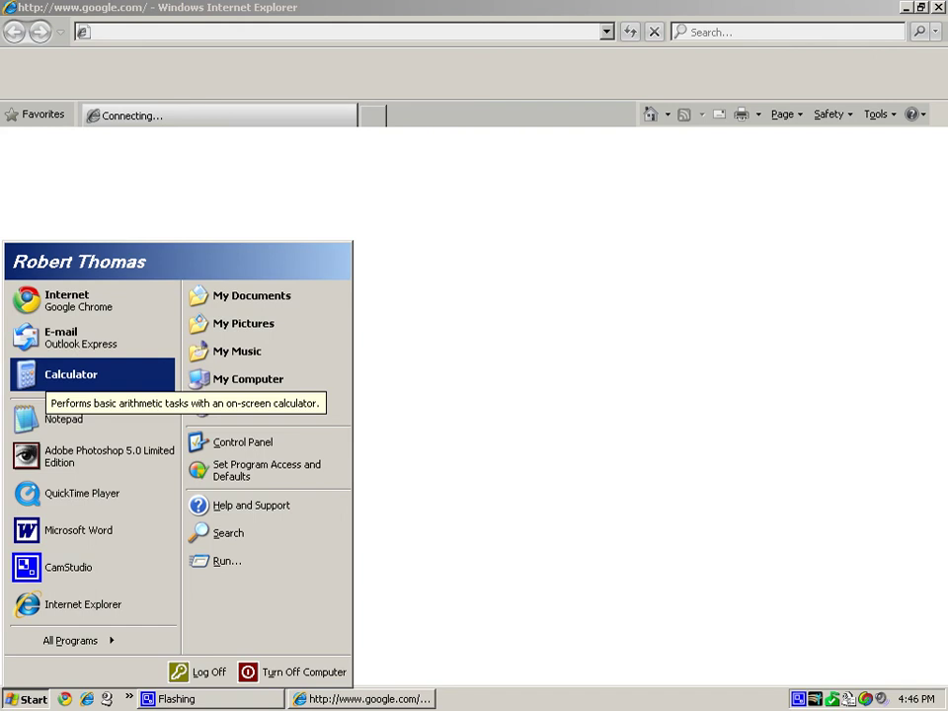
{"action": "key", "text": "Escape"}
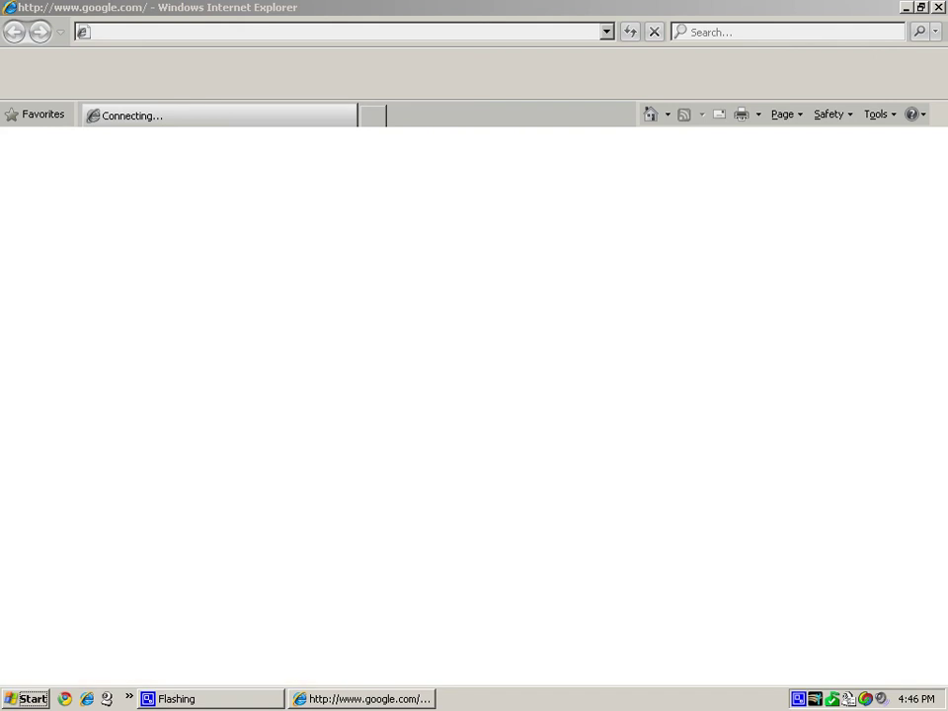
{"action": "key", "text": "super"}
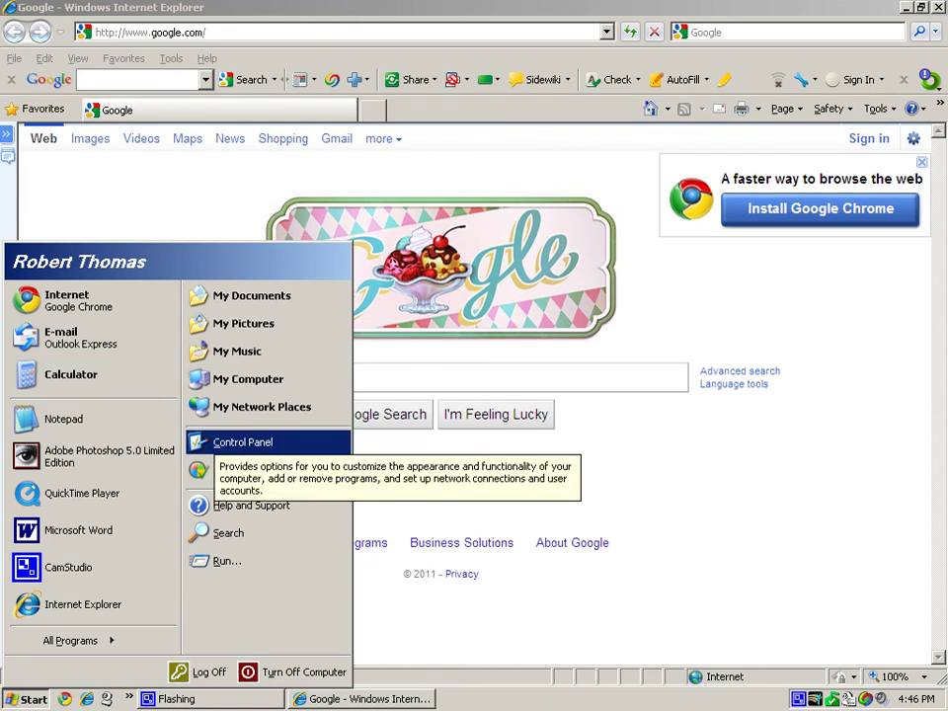
{"action": "left_click", "coordinate": [243, 443]}
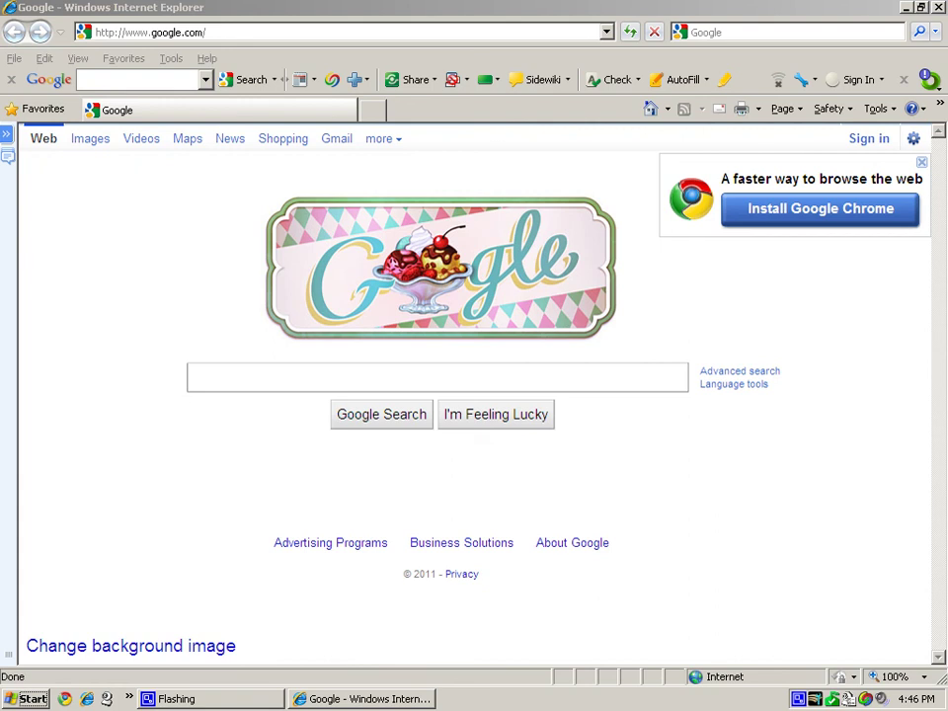
{"action": "key", "text": "super"}
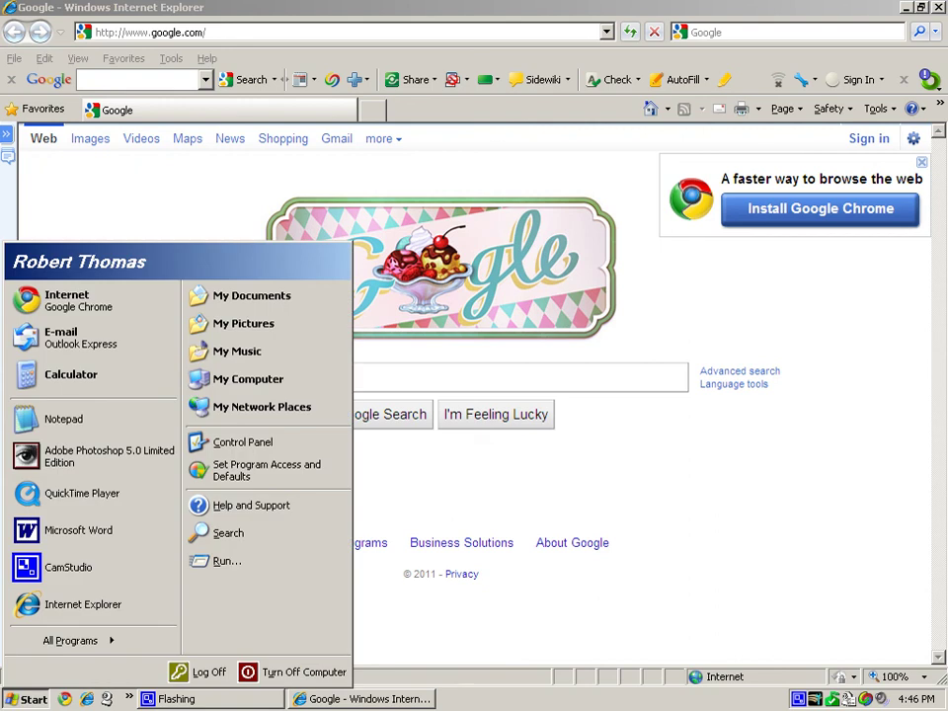
{"action": "key", "text": "Escape"}
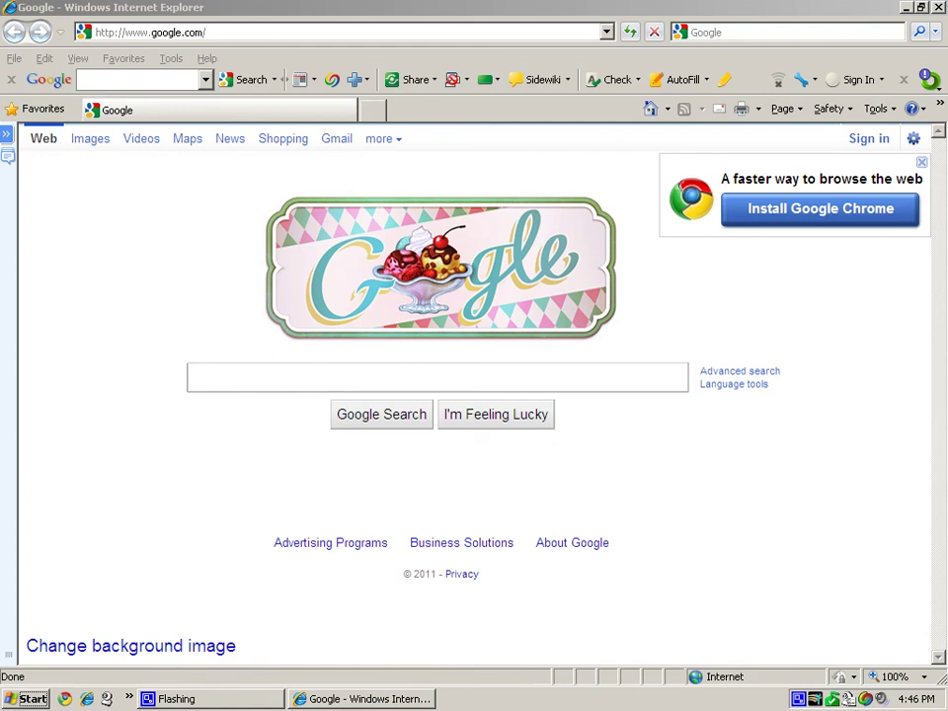
{"action": "key", "text": "super"}
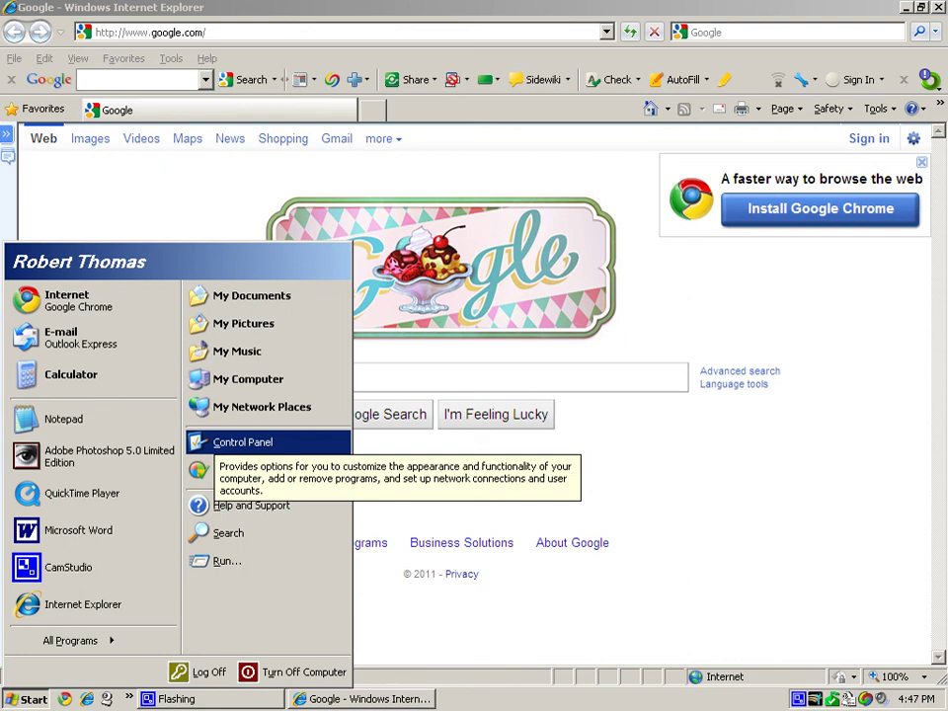
{"action": "left_click", "coordinate": [243, 442]}
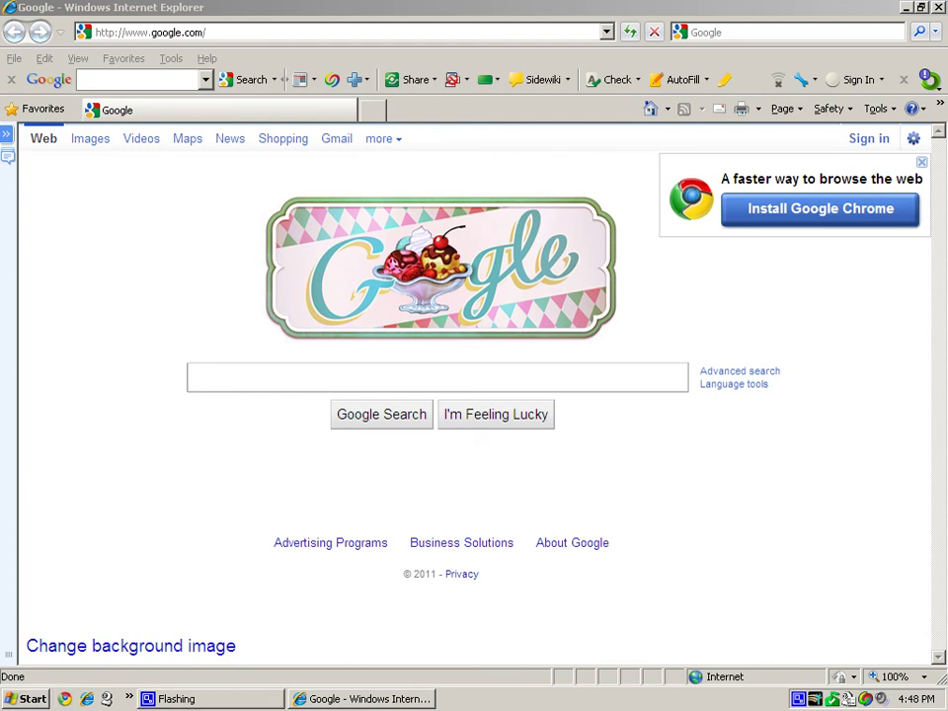
Step: Bring the Internet Explorer window with the Google page into focus and briefly display its view commands
{"action": "key", "text": "alt+Tab"}
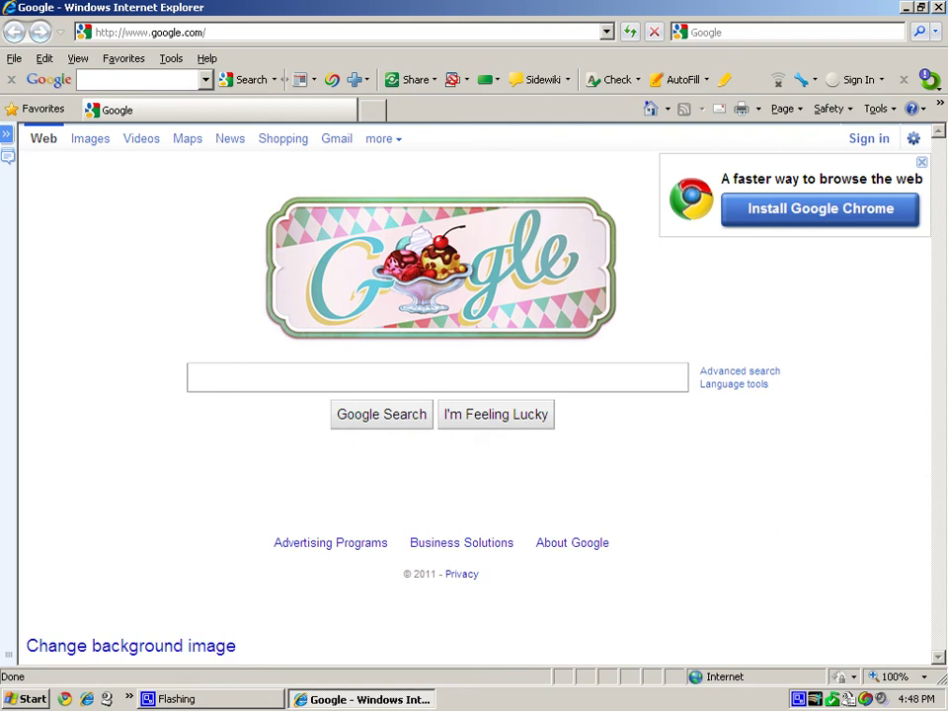
{"action": "key", "text": "alt"}
{"action": "key", "text": "Right"}
{"action": "key", "text": "Right"}
{"action": "key", "text": "Down"}
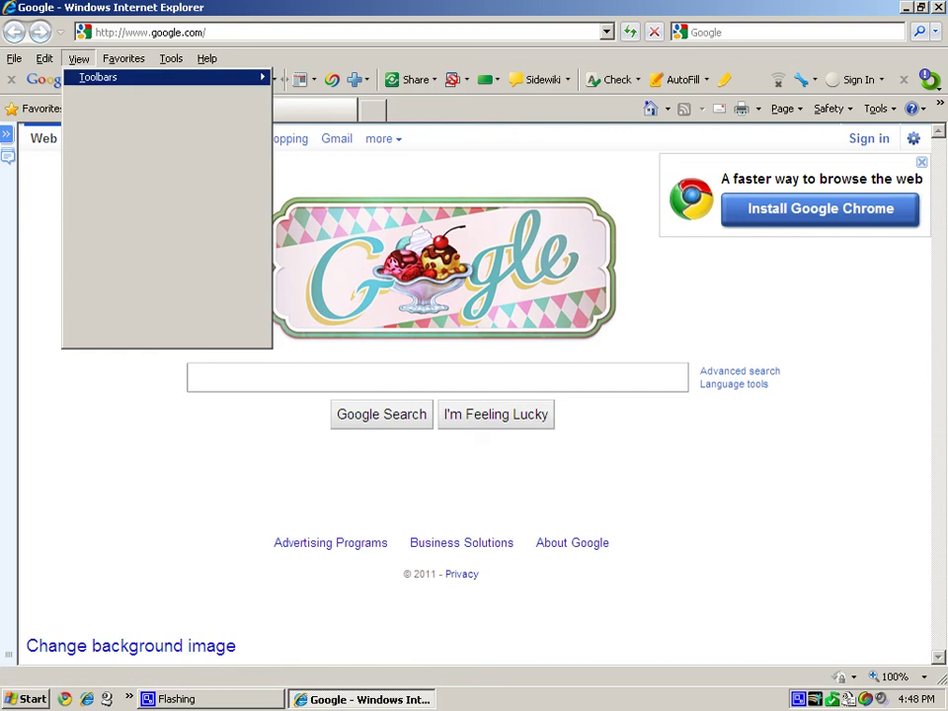
{"action": "key", "text": "Escape"}
{"action": "key", "text": "Escape"}
{"action": "key", "text": "alt"}
{"action": "key", "text": "Right"}
{"action": "key", "text": "Escape"}
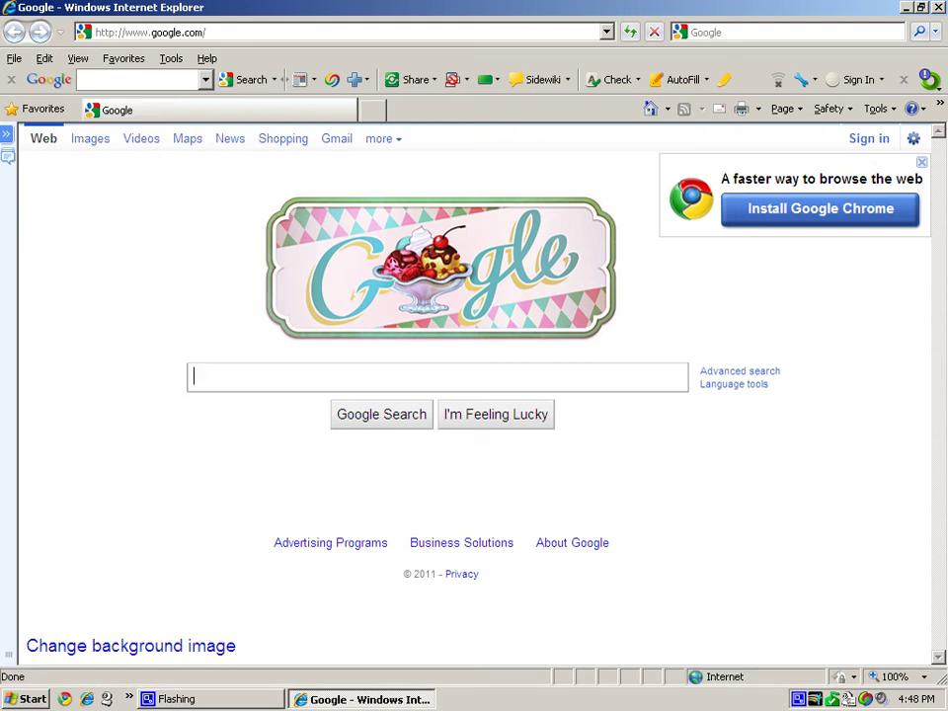
Step: Hide the Menu Bar in Internet Explorer through its toolbar visibility settings
{"action": "key", "text": "alt"}
{"action": "key", "text": "Right"}
{"action": "key", "text": "Right"}
{"action": "key", "text": "Down"}
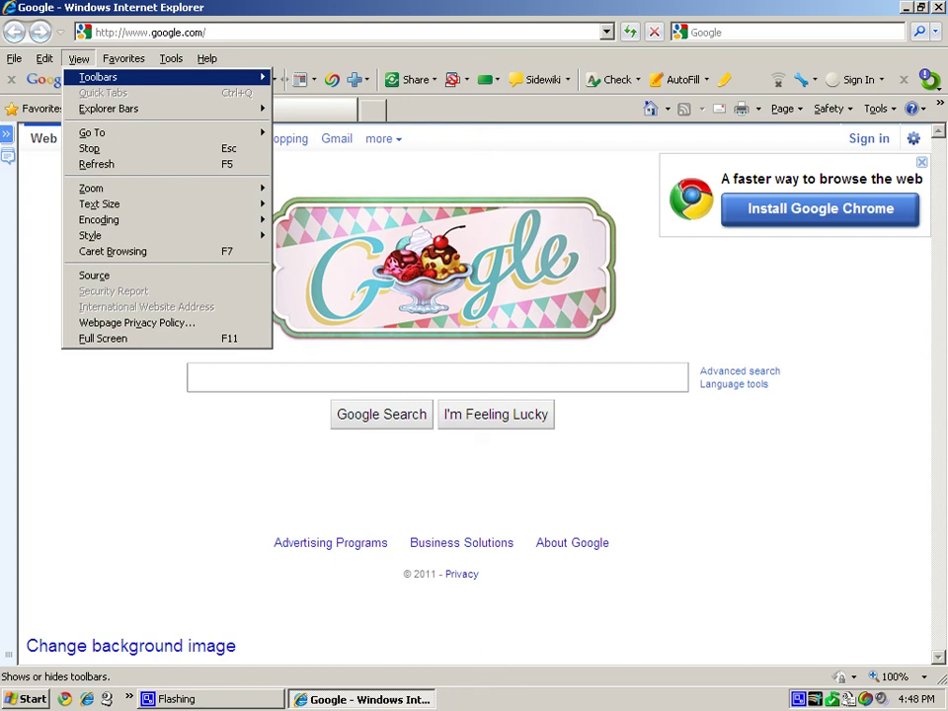
{"action": "key", "text": "Right"}
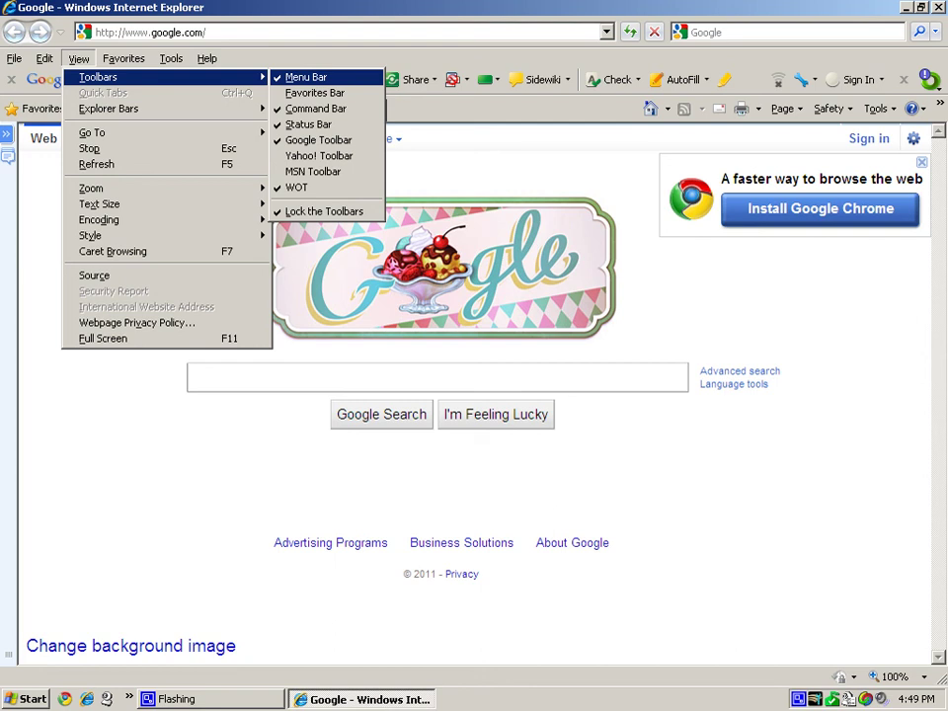
{"action": "key", "text": "Return"}
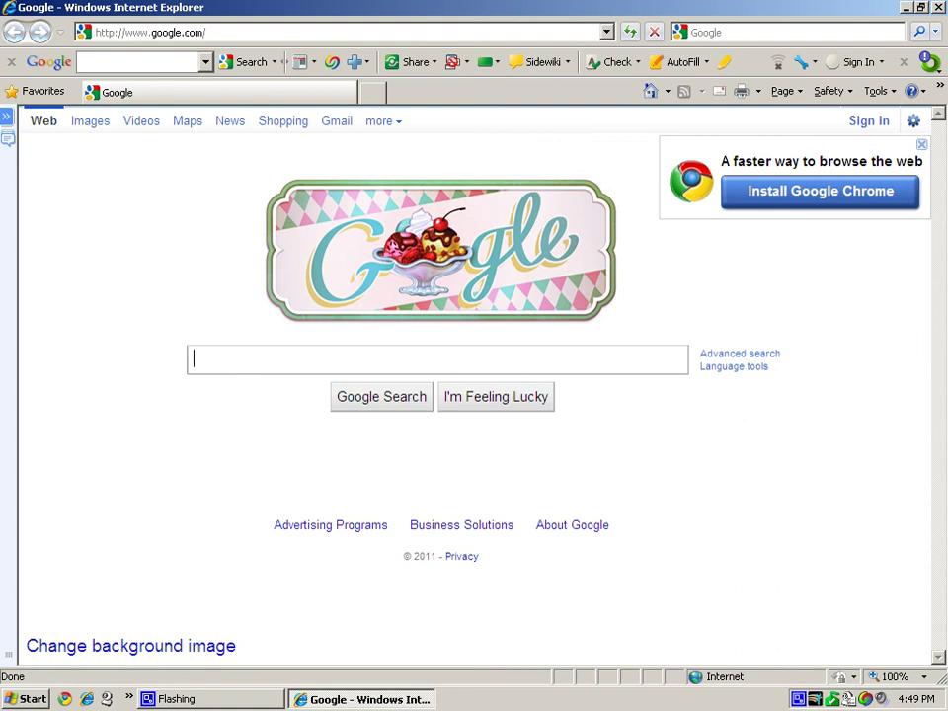
Step: Show the Menu Bar in Internet Explorer again through its toolbar visibility settings
{"action": "key", "text": "alt+v"}
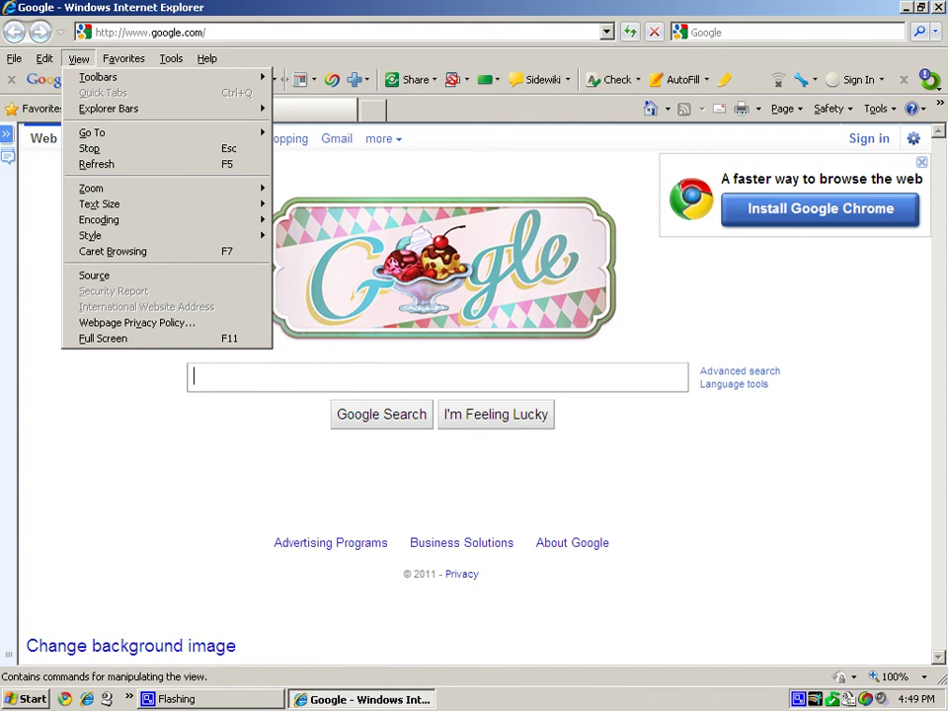
{"action": "key", "text": "t"}
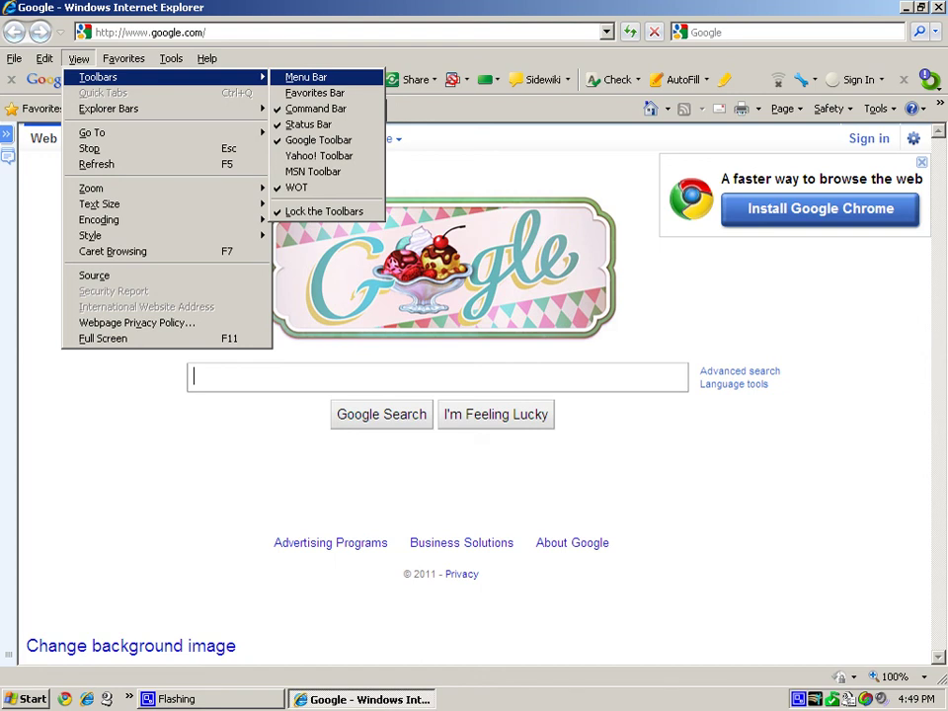
{"action": "key", "text": "Down"}
{"action": "key", "text": "Down"}
{"action": "key", "text": "Down"}
{"action": "key", "text": "Down"}
{"action": "key", "text": "Down"}
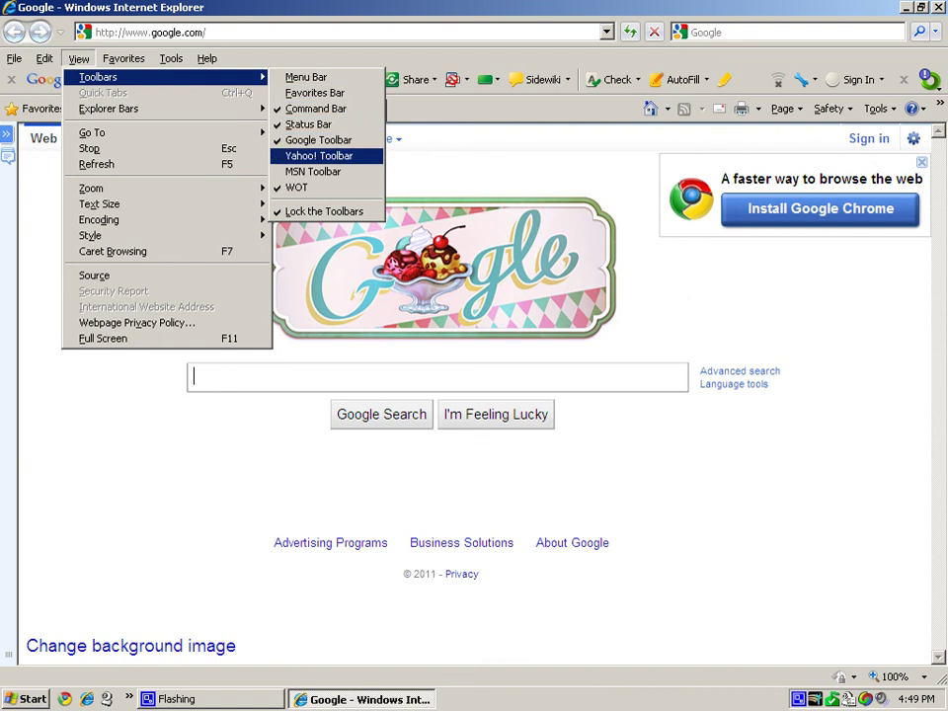
{"action": "key", "text": "Return"}
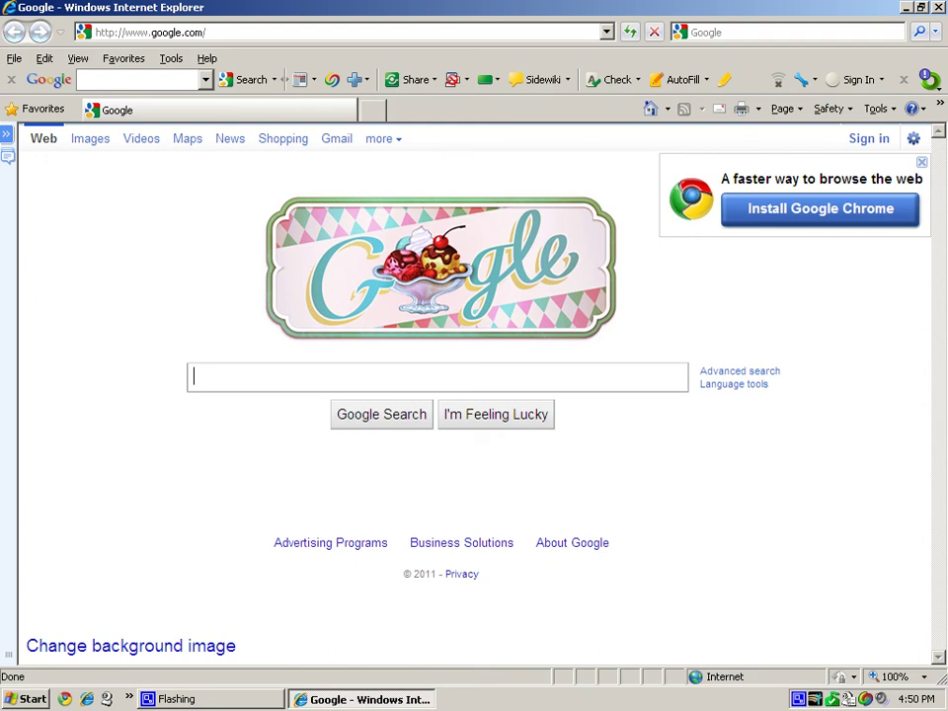
Step: Display the browser's file commands and dismiss the list without choosing any
{"action": "key", "text": "alt+f"}
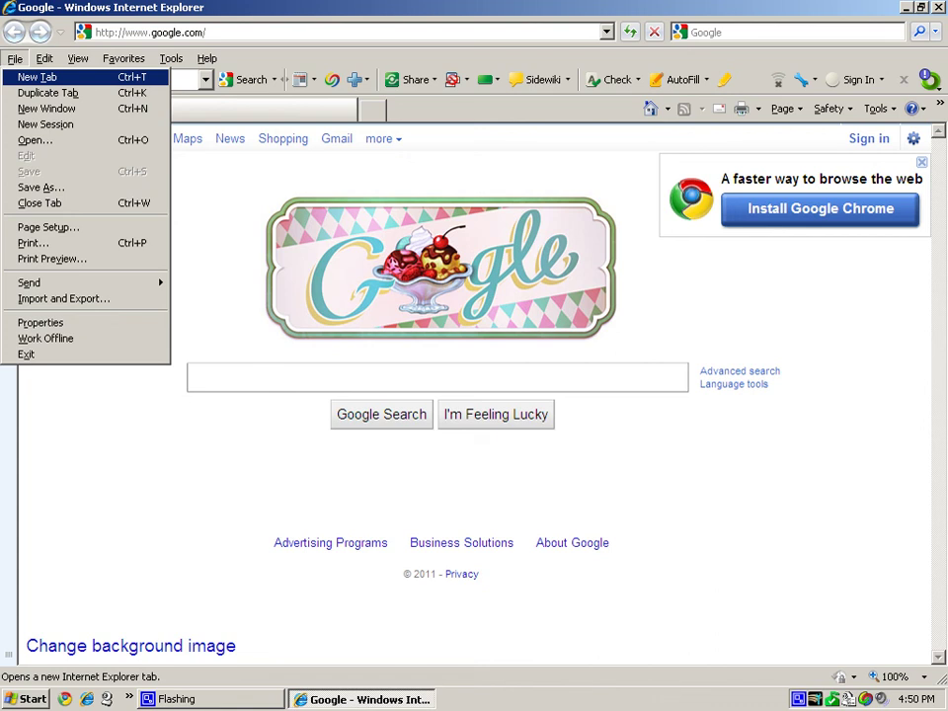
{"action": "key", "text": "Escape"}
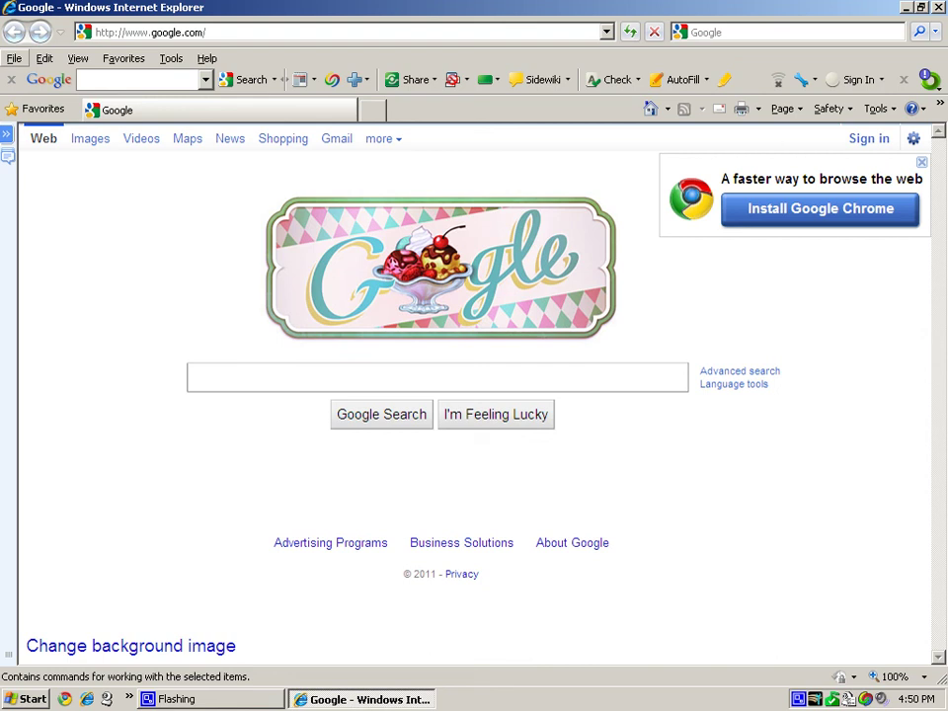
{"action": "key", "text": "Escape"}
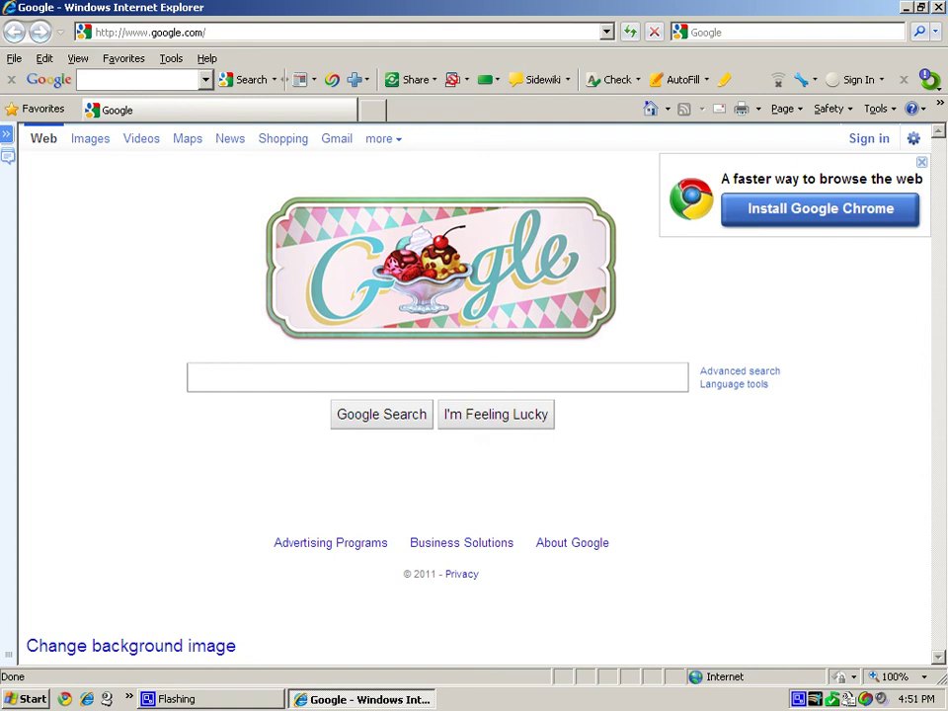
Step: Open two new tabs beside the Google page, one directly and one from the file commands
{"action": "key", "text": "ctrl+t"}
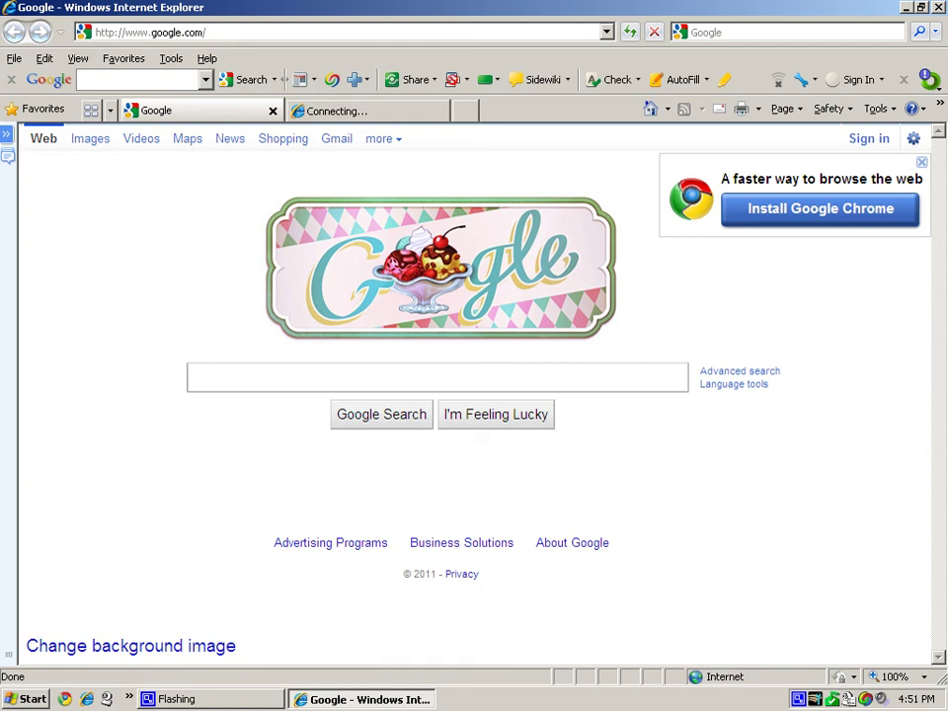
{"action": "key", "text": "alt+f"}
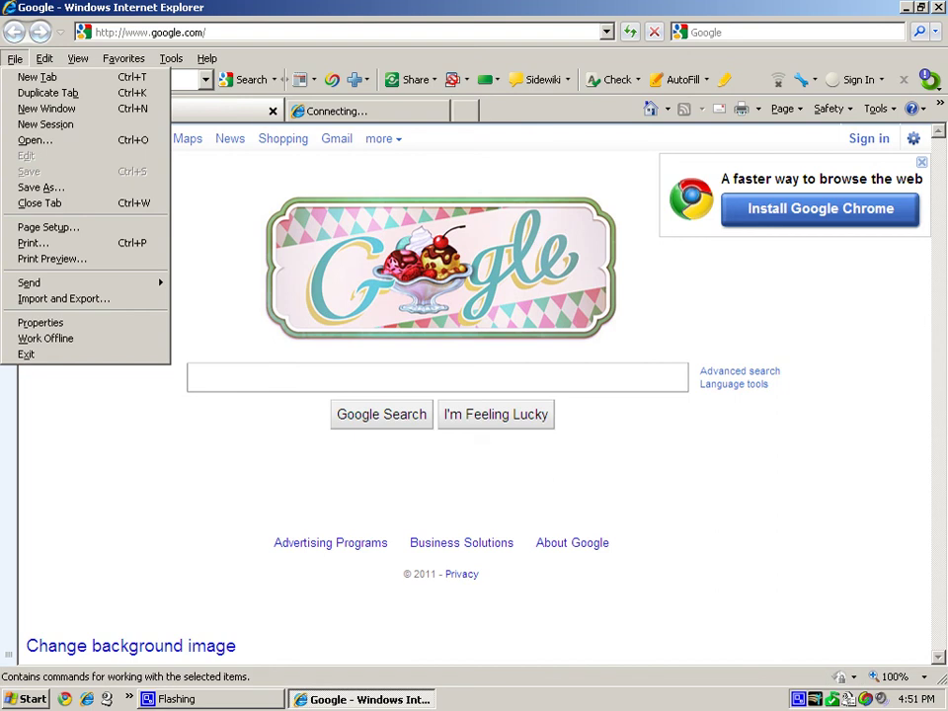
{"action": "key", "text": "n"}
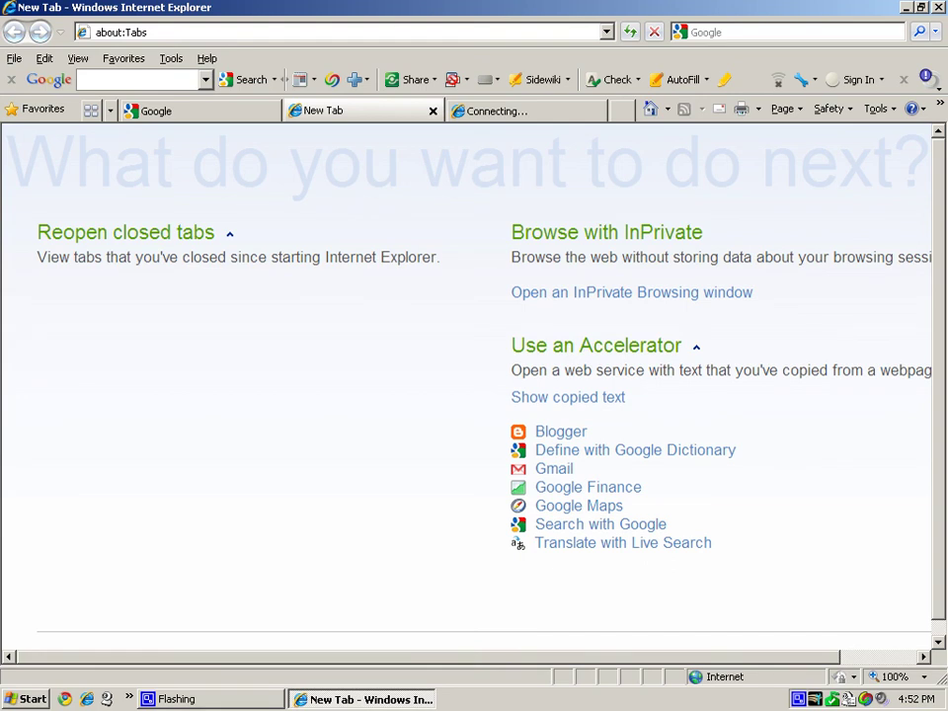
Step: Close Internet Explorer with all its tabs, cycling through the choices in the close prompt before confirming
{"action": "key", "text": "alt+f"}
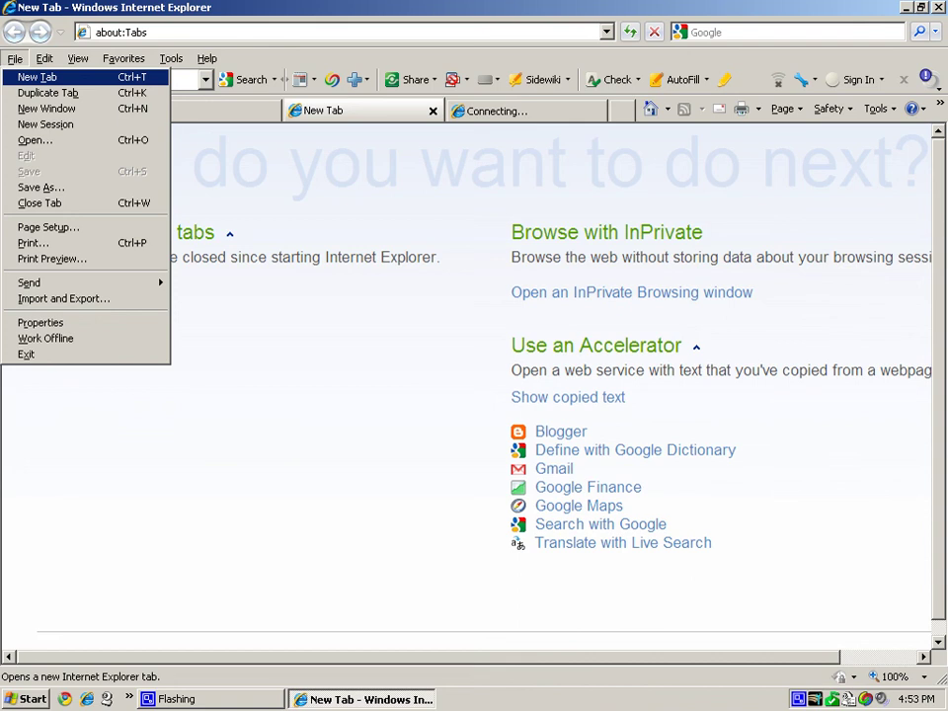
{"action": "key", "text": "Escape"}
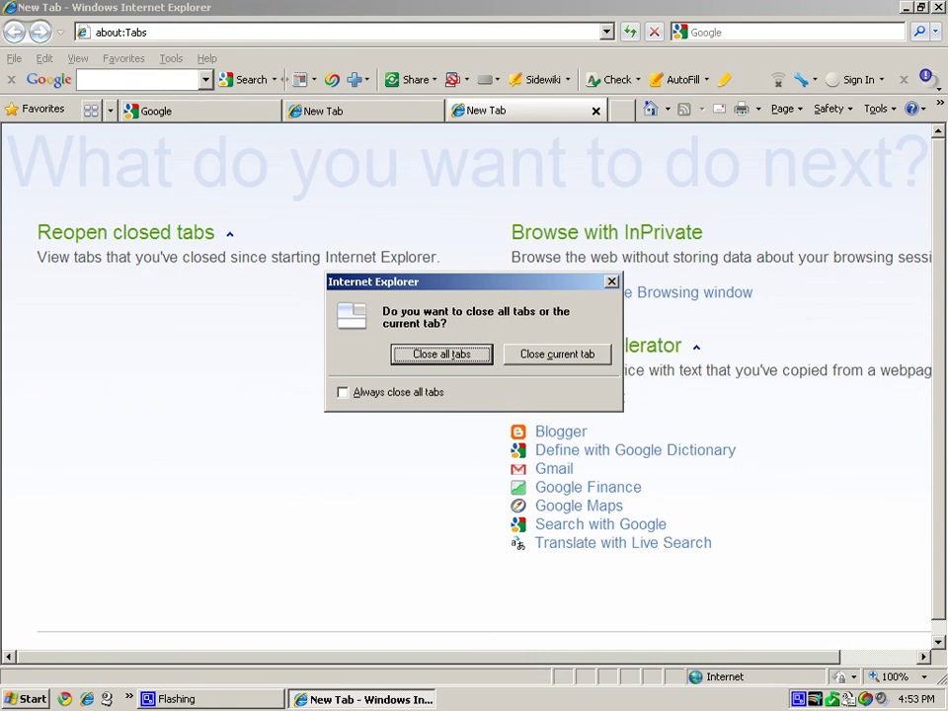
{"action": "key", "text": "Tab"}
{"action": "key", "text": "Tab"}
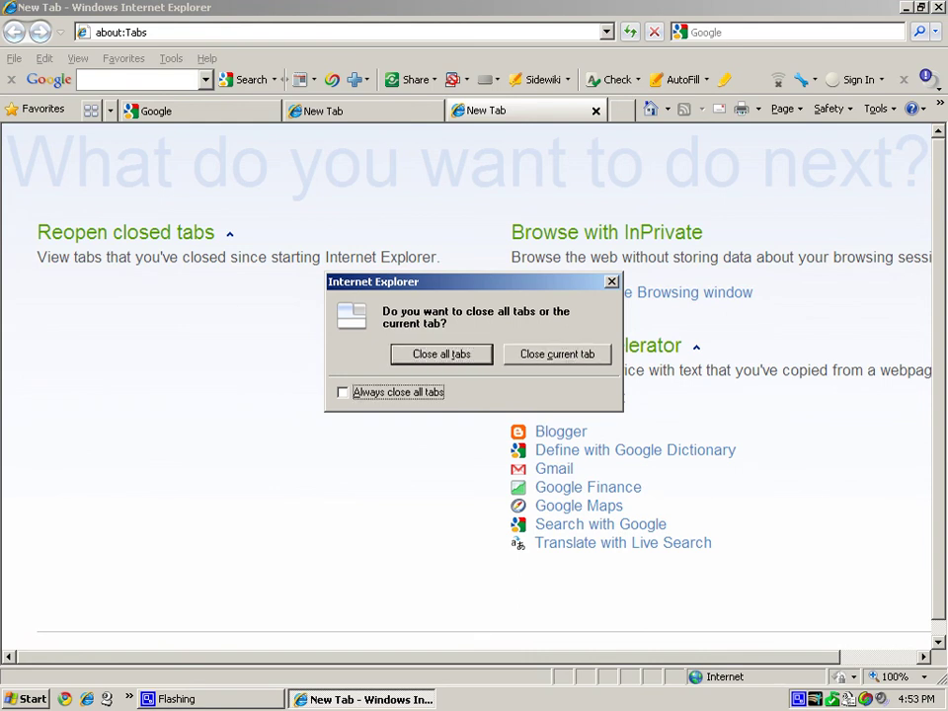
{"action": "key", "text": "Tab"}
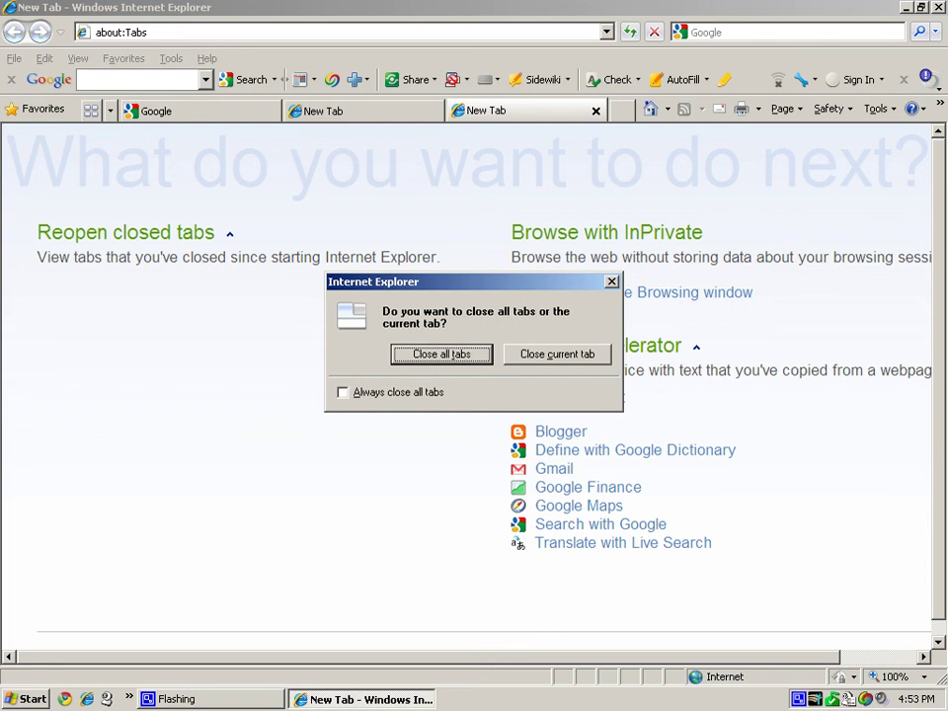
{"action": "left_click", "coordinate": [122, 31]}
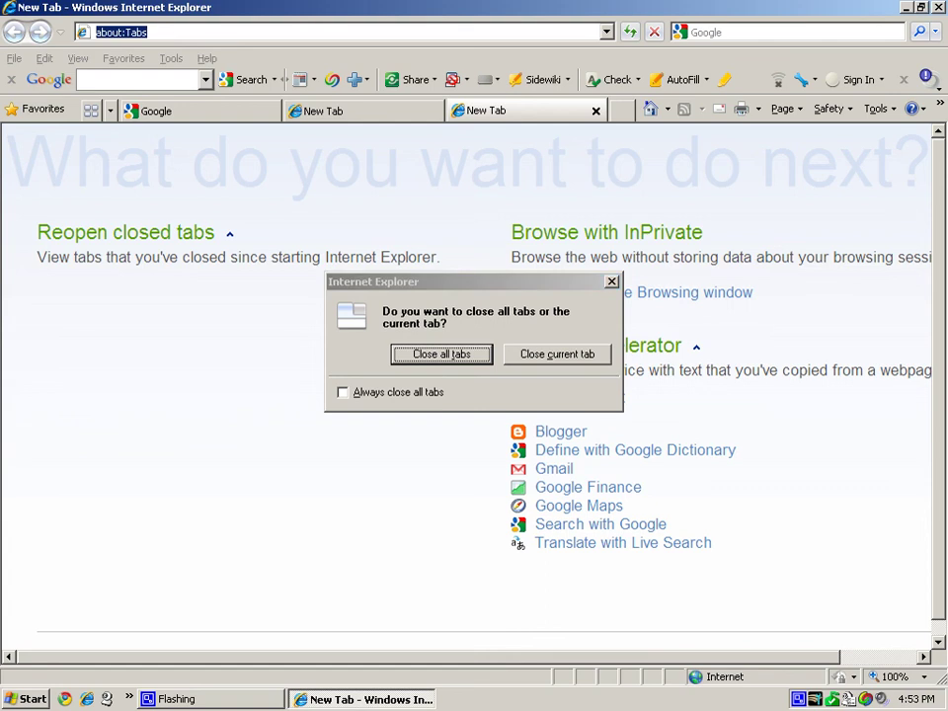
{"action": "key", "text": "Return"}
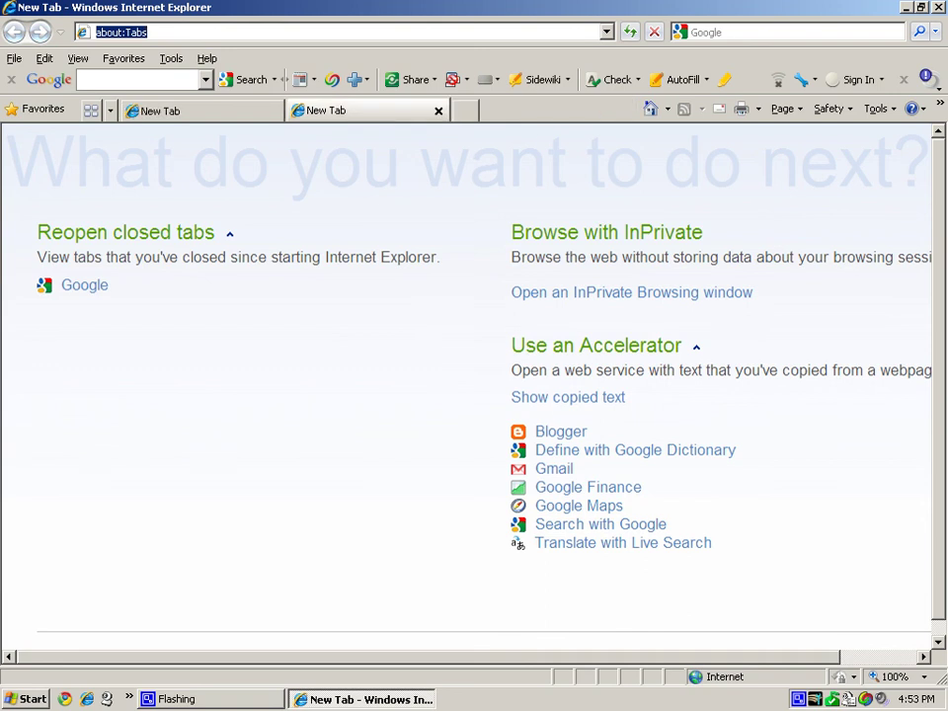
{"action": "key", "text": "alt+F4"}
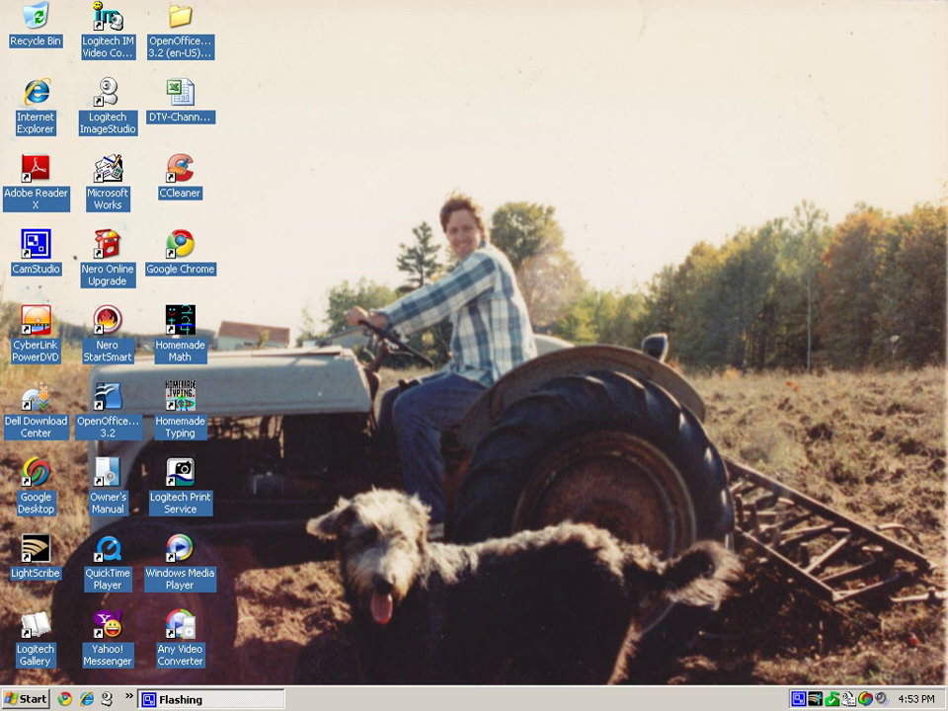
{"action": "left_click", "coordinate": [798, 699]}
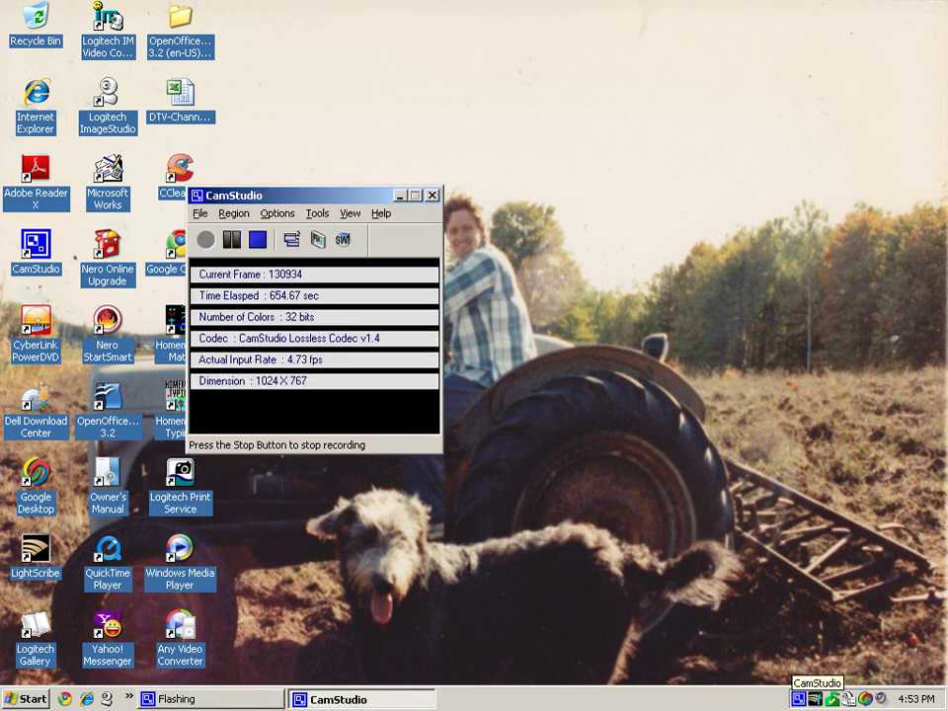